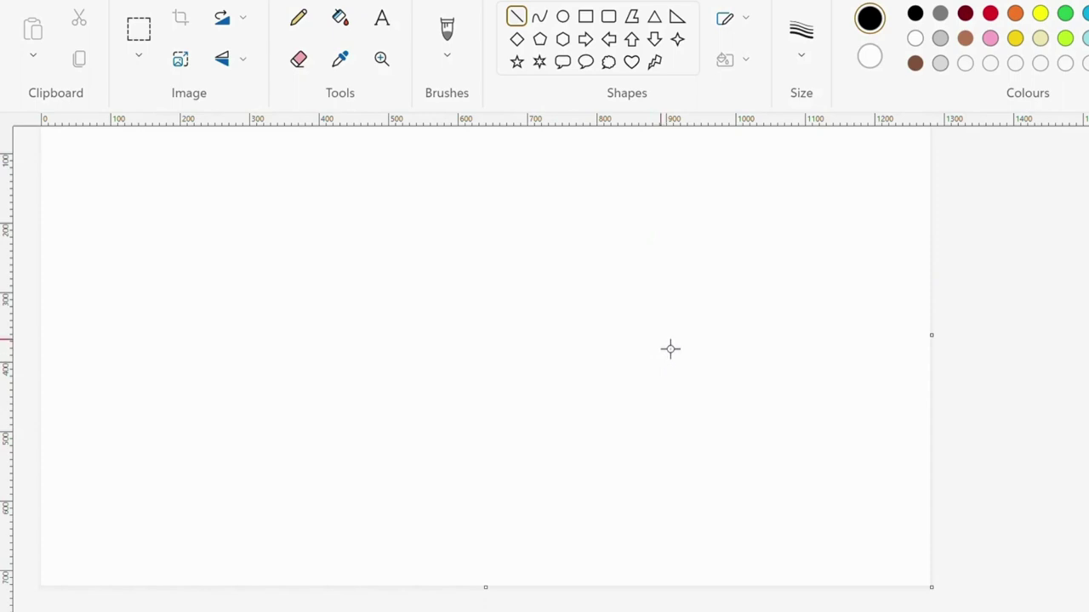
Step: Draw a black inverted triangle about 275 px wide and 305 px tall for a cone near the canvas's lower-right corner
mouse_move(661, 340)
mouse_down()
mouse_move(740, 547)
mouse_move(768, 554)
mouse_move(752, 550)
mouse_up()
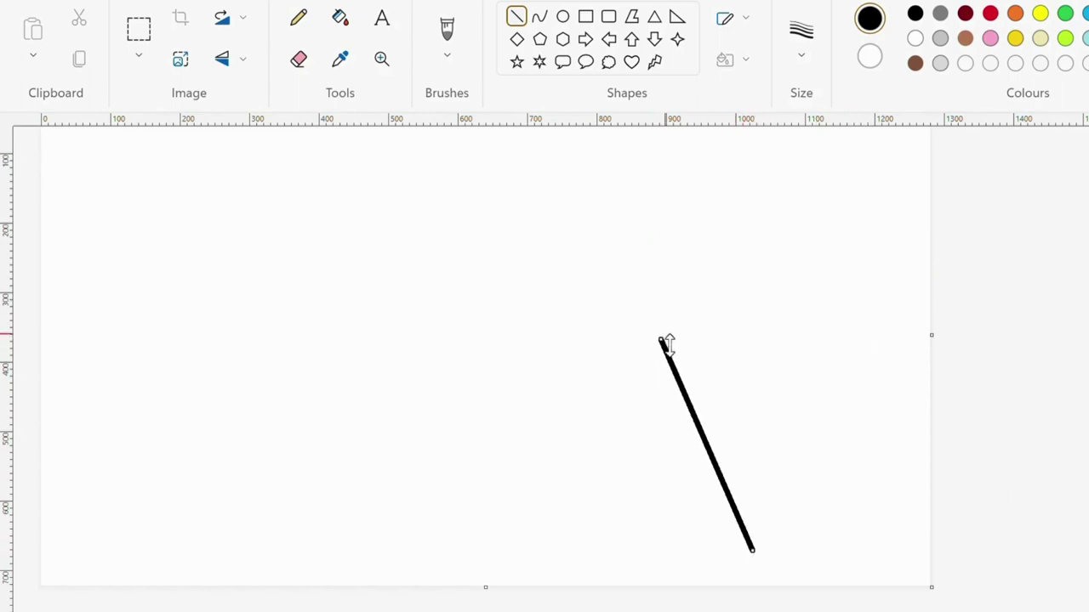
mouse_move(669, 347)
mouse_down()
mouse_move(868, 349)
mouse_move(785, 556)
mouse_move(763, 562)
mouse_up()
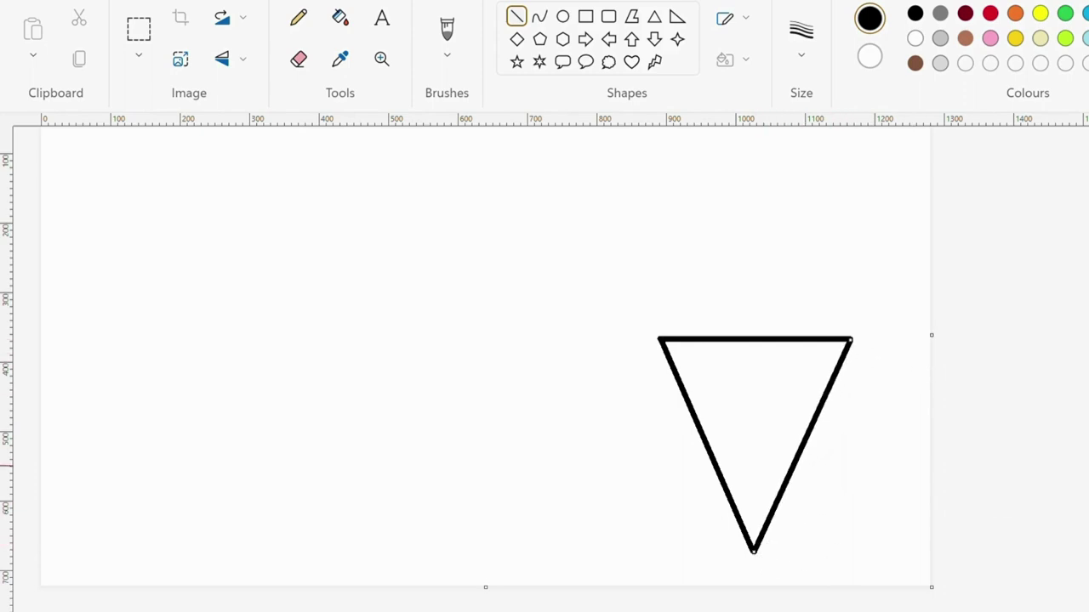
click(139, 30)
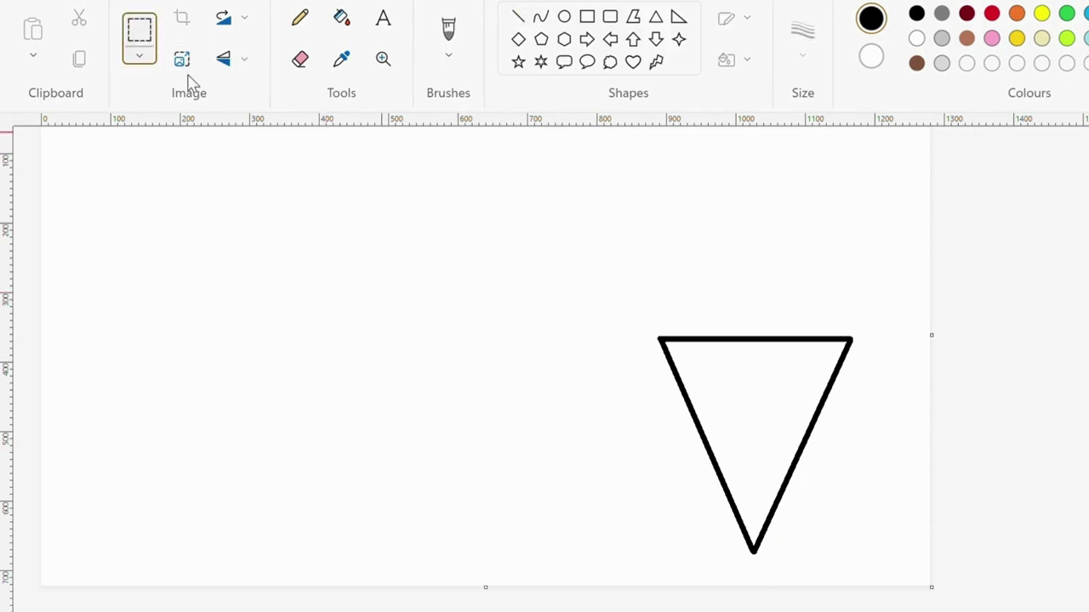
Step: Draw five parallel diagonal lines across the cone with the Line tool, rising from its left edge towards the upper right
click(516, 17)
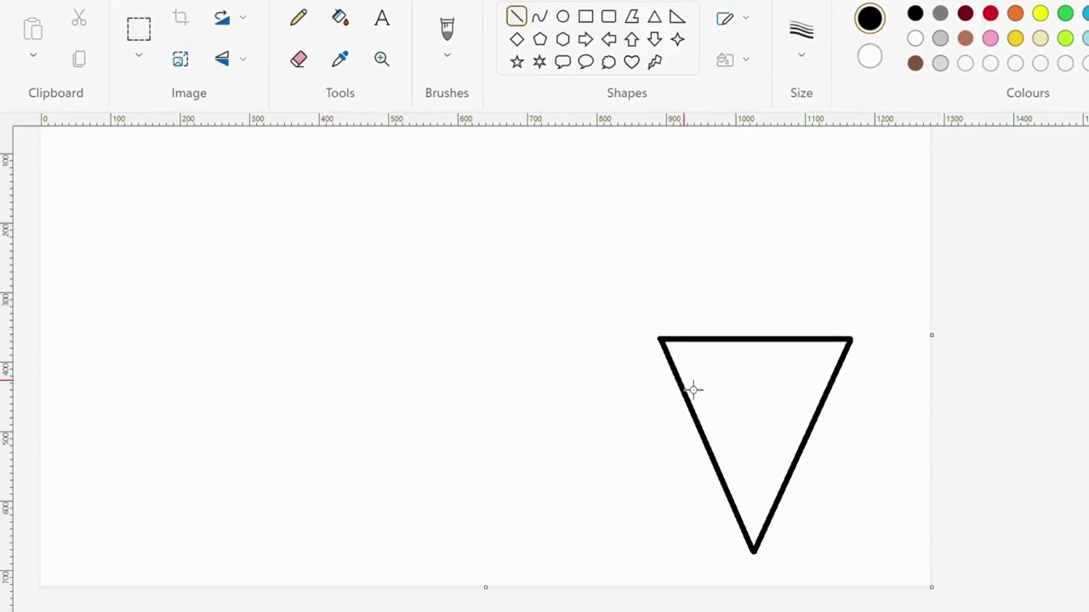
mouse_move(690, 390)
mouse_down()
mouse_move(712, 377)
mouse_move(721, 350)
mouse_up()
drag(707, 423, 762, 348)
mouse_move(722, 463)
mouse_down()
mouse_move(794, 380)
mouse_move(802, 352)
mouse_up()
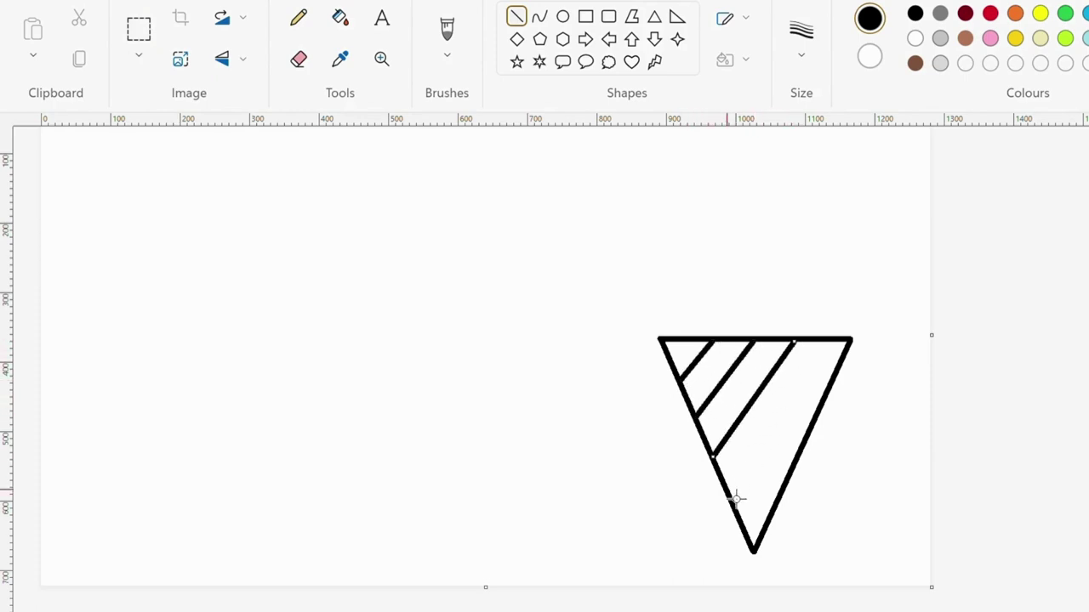
mouse_move(729, 495)
mouse_down()
mouse_move(792, 454)
mouse_move(844, 349)
mouse_move(838, 340)
mouse_up()
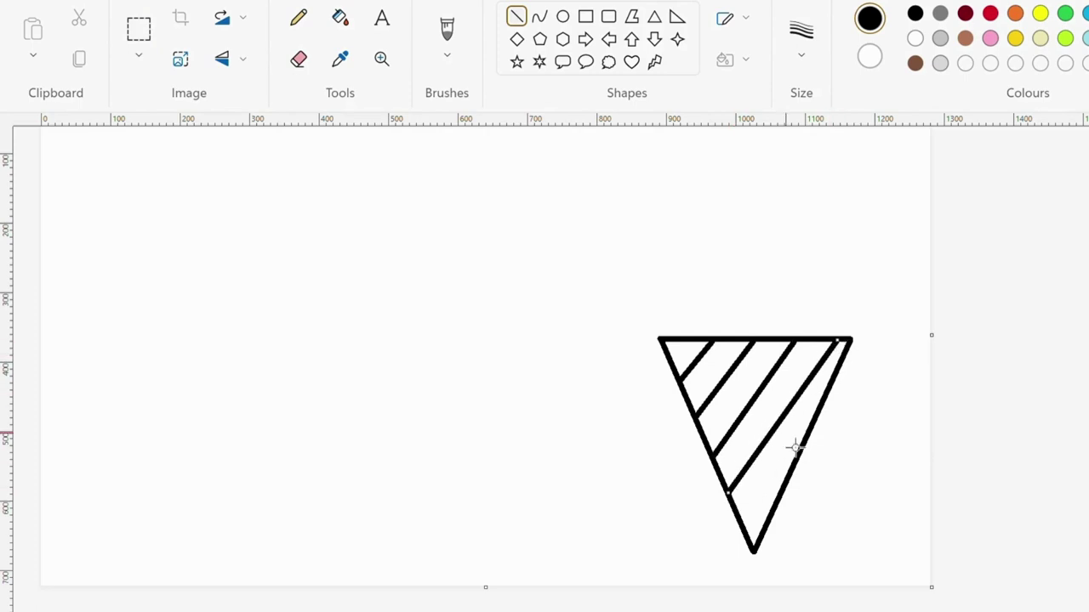
mouse_move(746, 528)
mouse_down()
mouse_move(816, 442)
mouse_move(770, 484)
mouse_move(782, 493)
mouse_move(815, 444)
mouse_up()
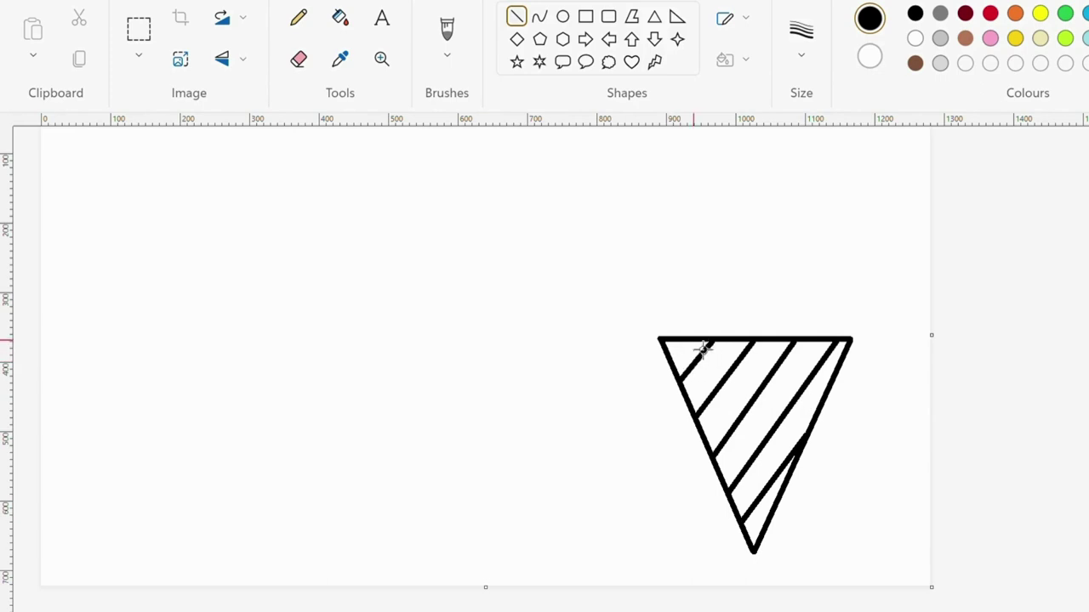
Step: Draw crossing diagonal lines in the opposite direction across the cone to complete its waffle pattern
drag(769, 521, 699, 435)
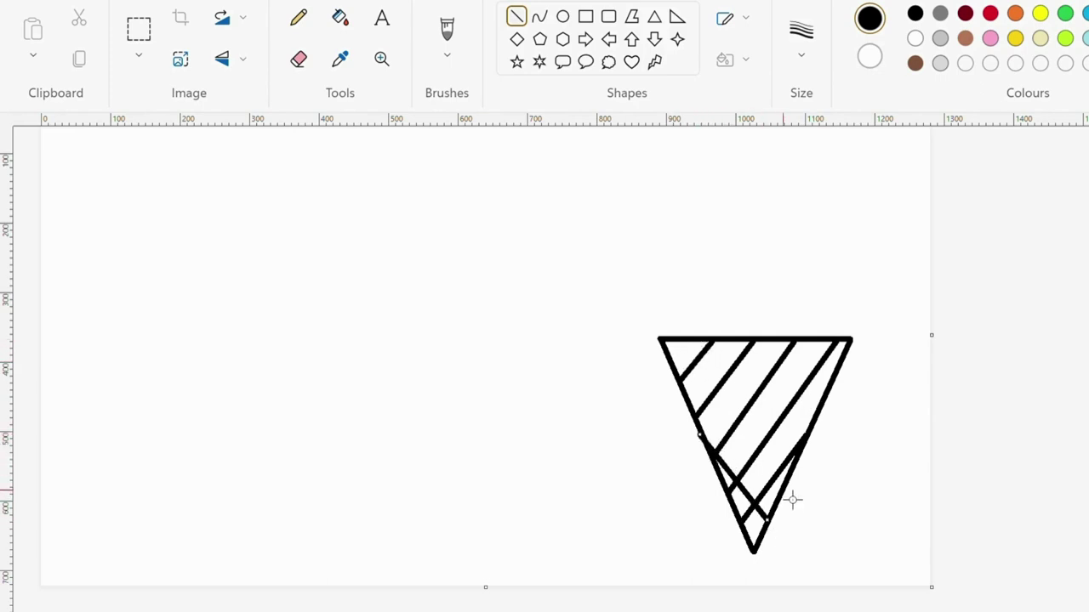
drag(792, 501, 680, 383)
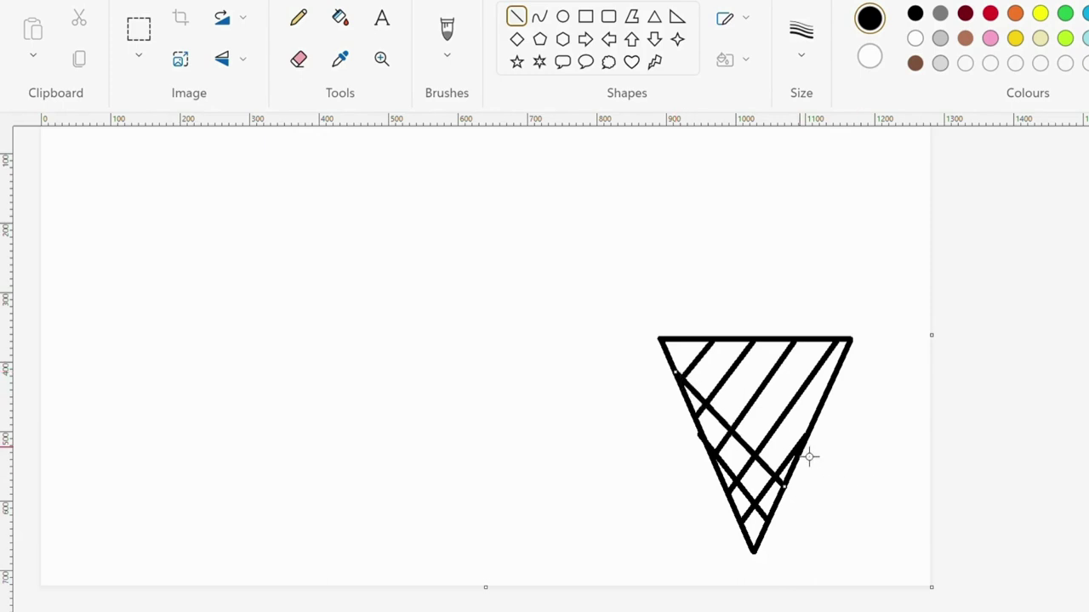
drag(809, 457, 689, 344)
mouse_move(740, 343)
mouse_down()
mouse_move(731, 355)
mouse_move(765, 370)
mouse_move(822, 425)
mouse_up()
drag(781, 341, 840, 396)
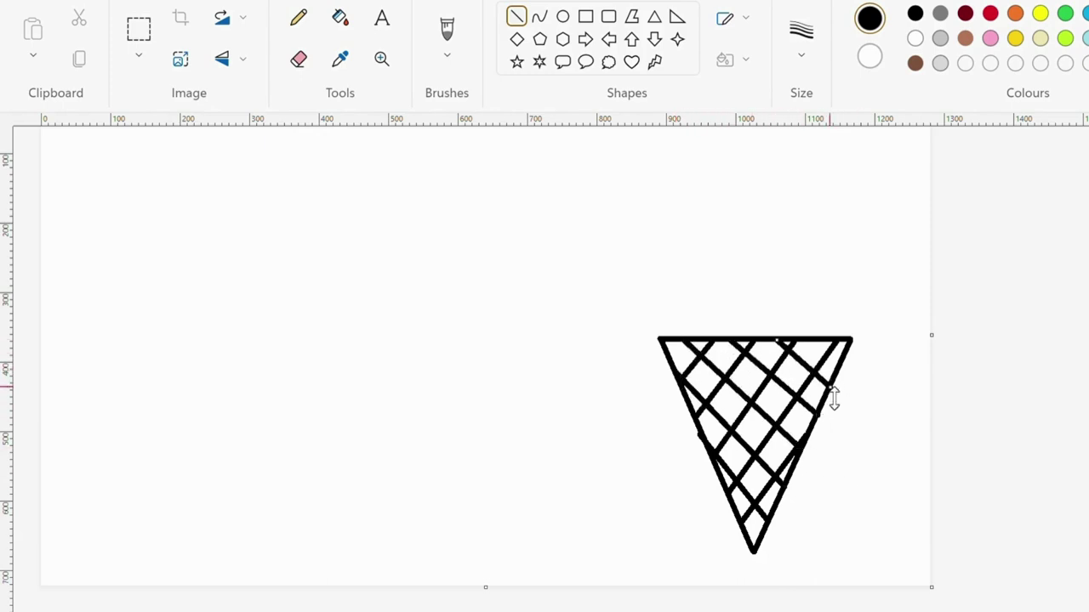
drag(817, 341, 841, 361)
click(139, 29)
mouse_move(641, 303)
mouse_down()
mouse_move(706, 466)
mouse_move(865, 563)
mouse_up()
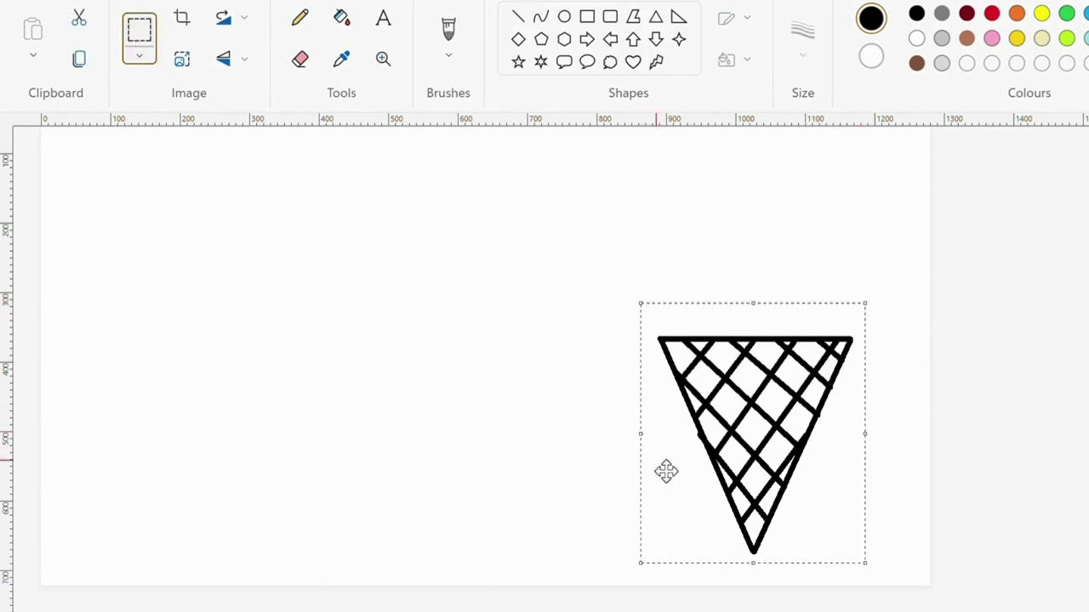
drag(642, 434, 654, 433)
key(ctrl+z)
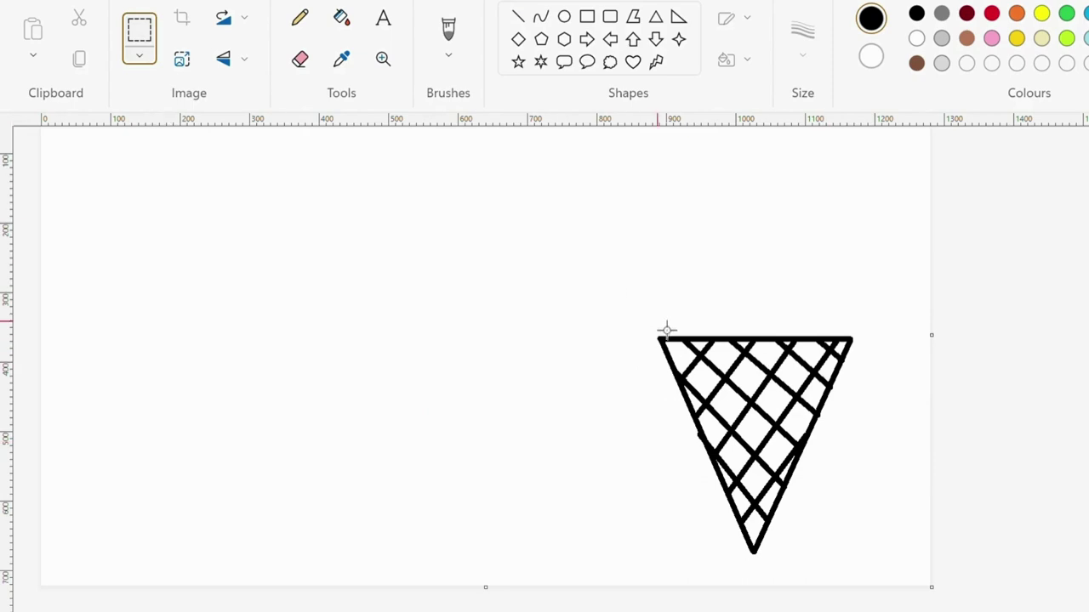
drag(666, 351, 866, 568)
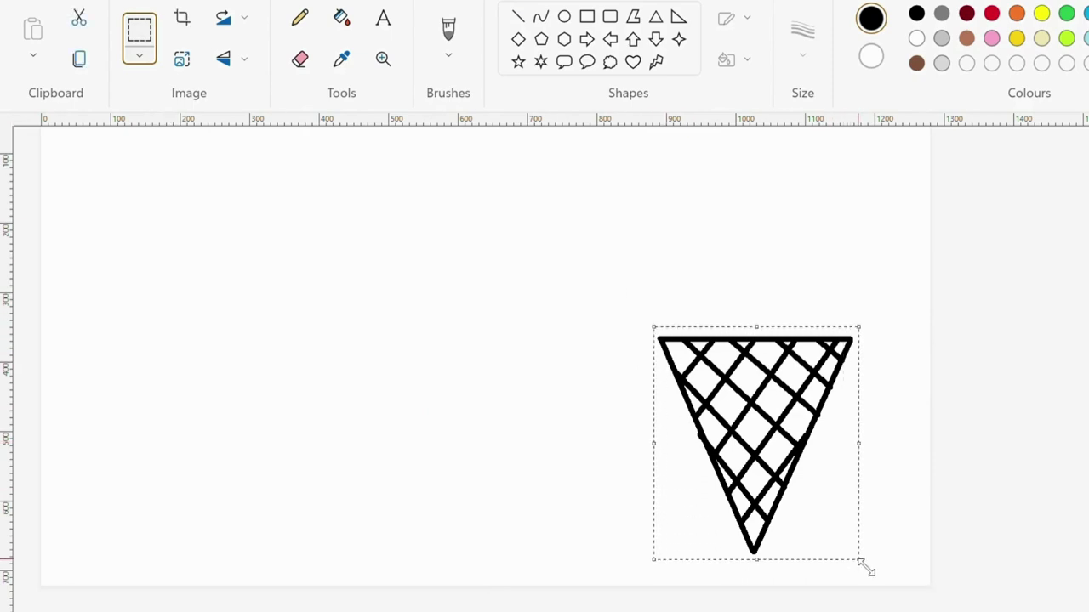
key(ctrl+c)
key(ctrl+v)
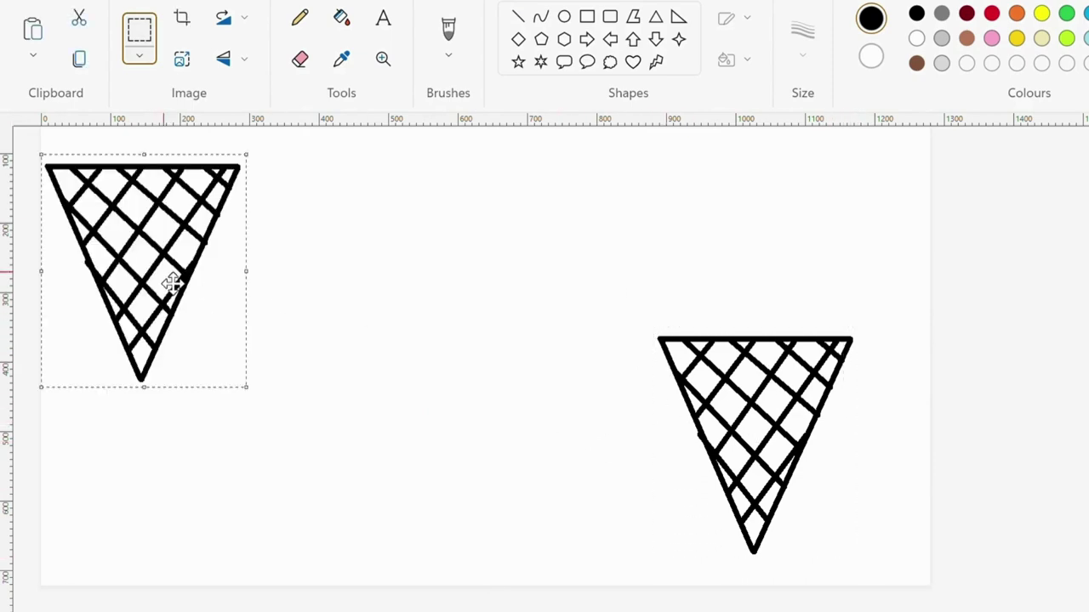
mouse_move(169, 281)
mouse_down()
mouse_move(495, 452)
mouse_move(516, 440)
mouse_move(195, 366)
mouse_up()
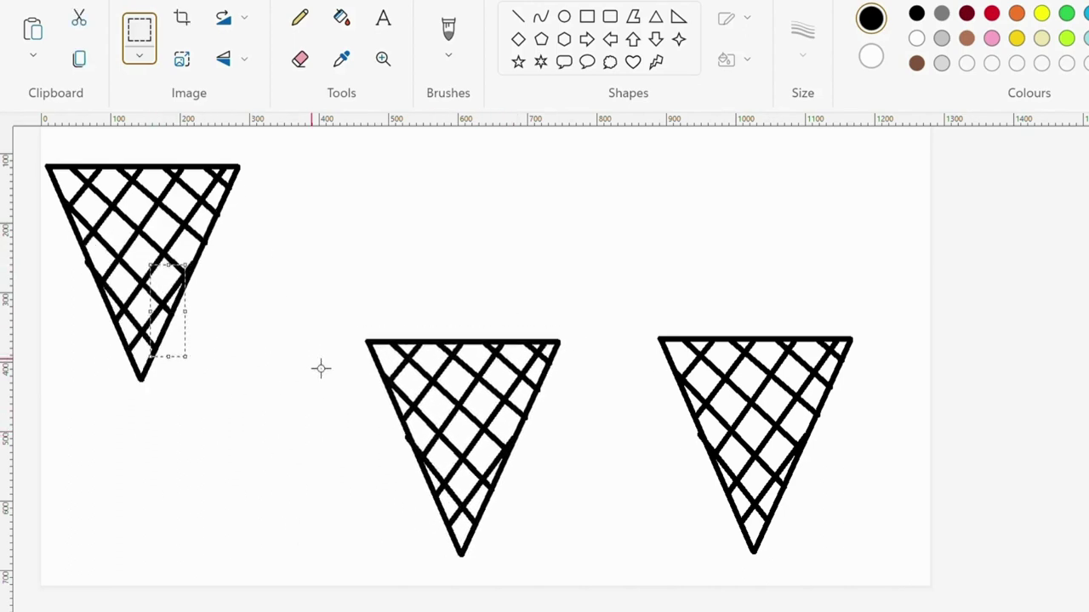
key(ctrl+z)
key(ctrl+z)
Step: Copy the waffle cone and place two duplicates to its left, making an evenly levelled row of three cones
drag(653, 333, 858, 559)
key(ctrl+c)
key(ctrl+v)
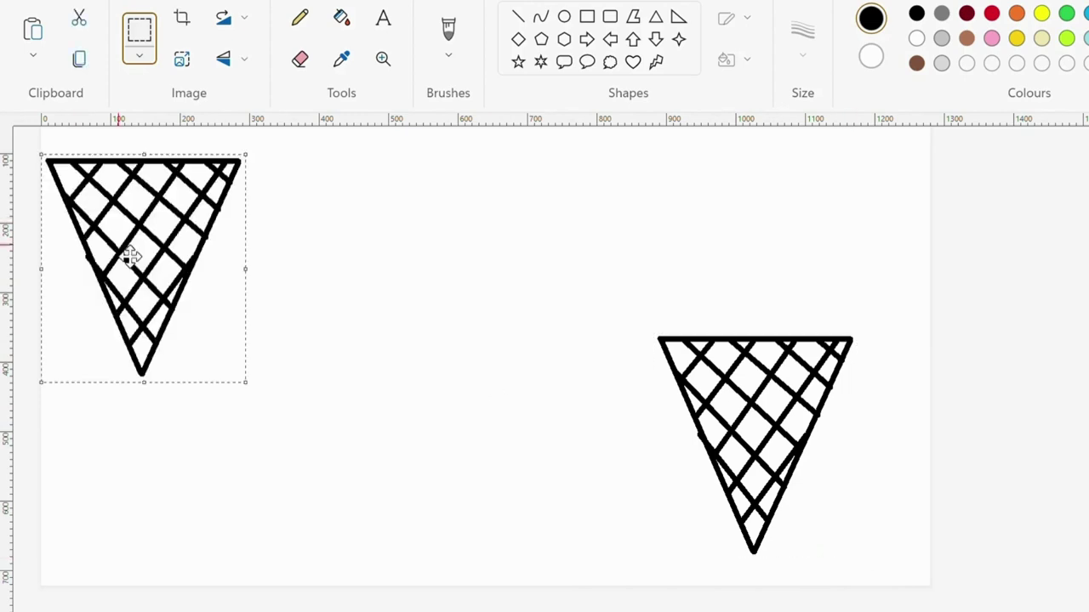
drag(129, 255, 451, 439)
key(ctrl+v)
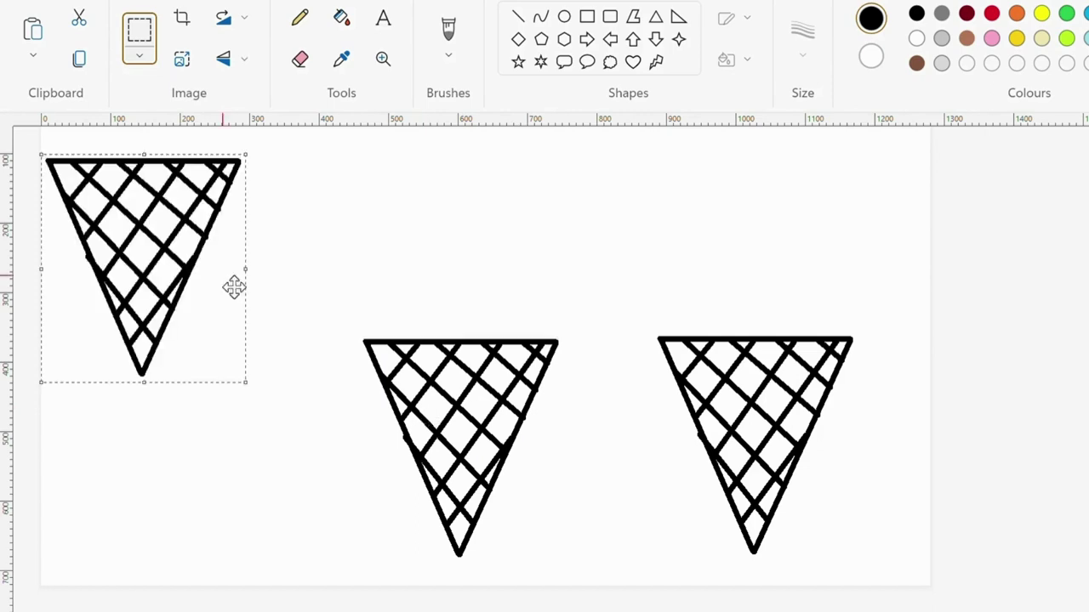
drag(233, 287, 216, 440)
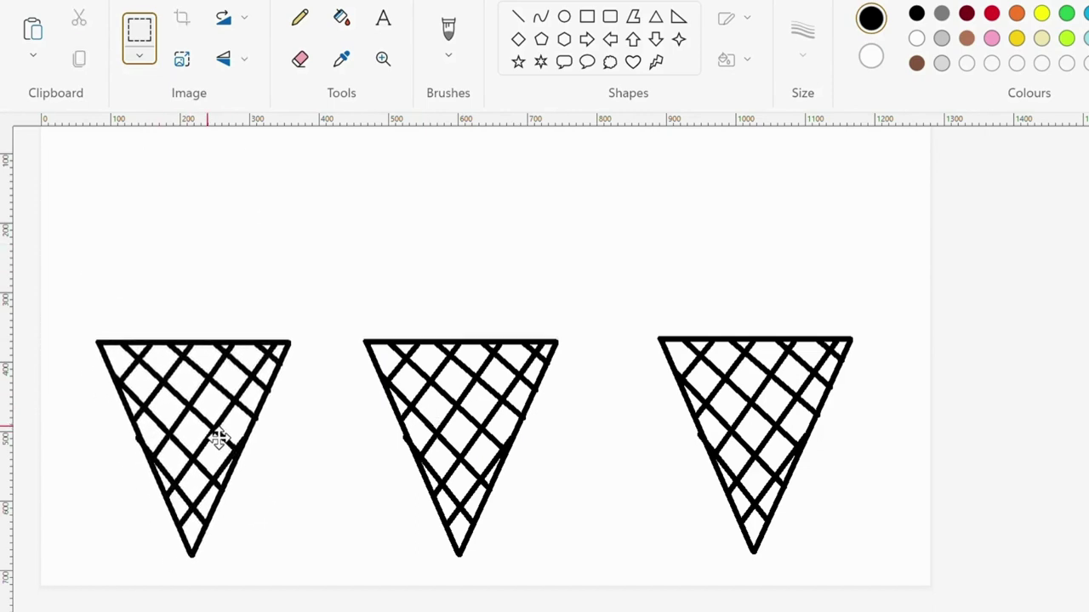
click(1011, 399)
Step: Draw the lowest soft-serve layer on the right cone with the Curve tool, using bulging sides and a slightly slanted top edge
scroll(1011, 399, up, 1)
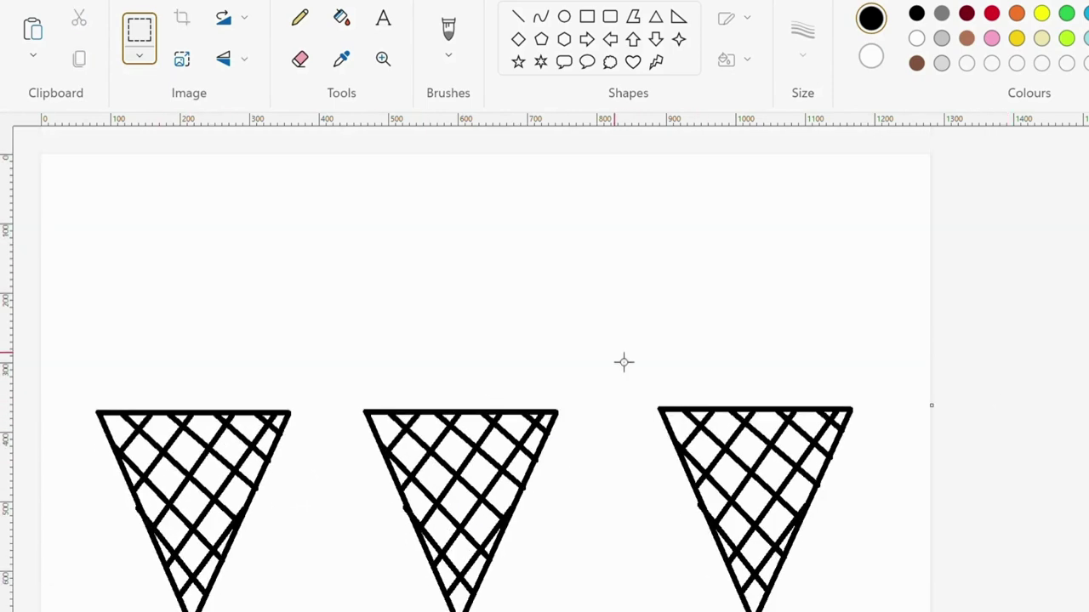
click(539, 17)
mouse_move(659, 408)
mouse_down()
mouse_move(656, 361)
mouse_move(660, 407)
mouse_up()
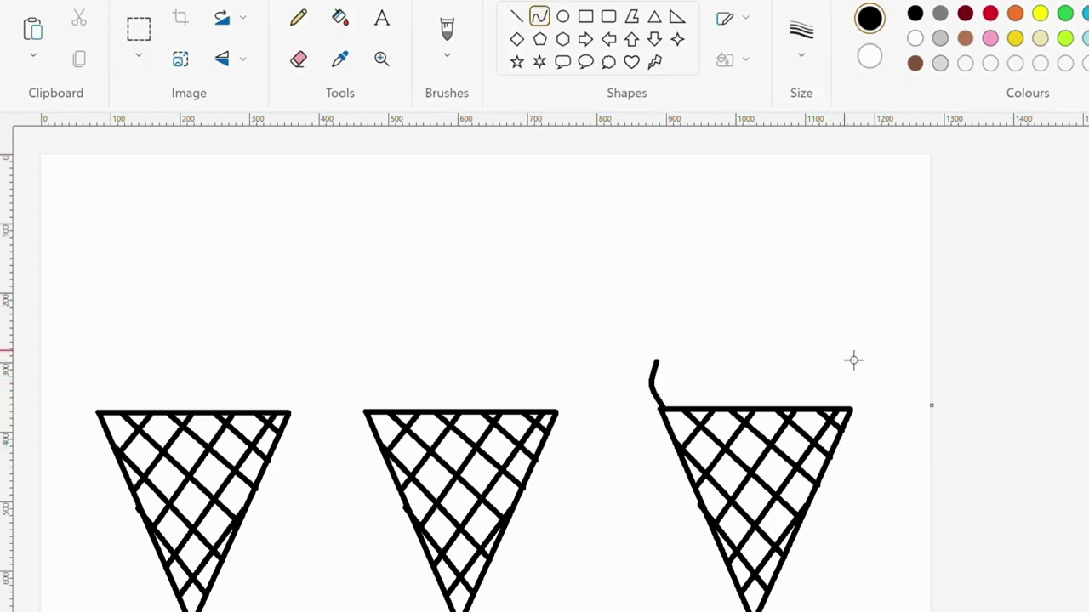
mouse_move(844, 341)
mouse_down()
mouse_move(849, 406)
mouse_move(864, 370)
mouse_move(865, 389)
mouse_up()
drag(656, 361, 840, 341)
mouse_move(749, 349)
mouse_down()
mouse_move(717, 372)
mouse_move(759, 373)
mouse_move(765, 355)
mouse_up()
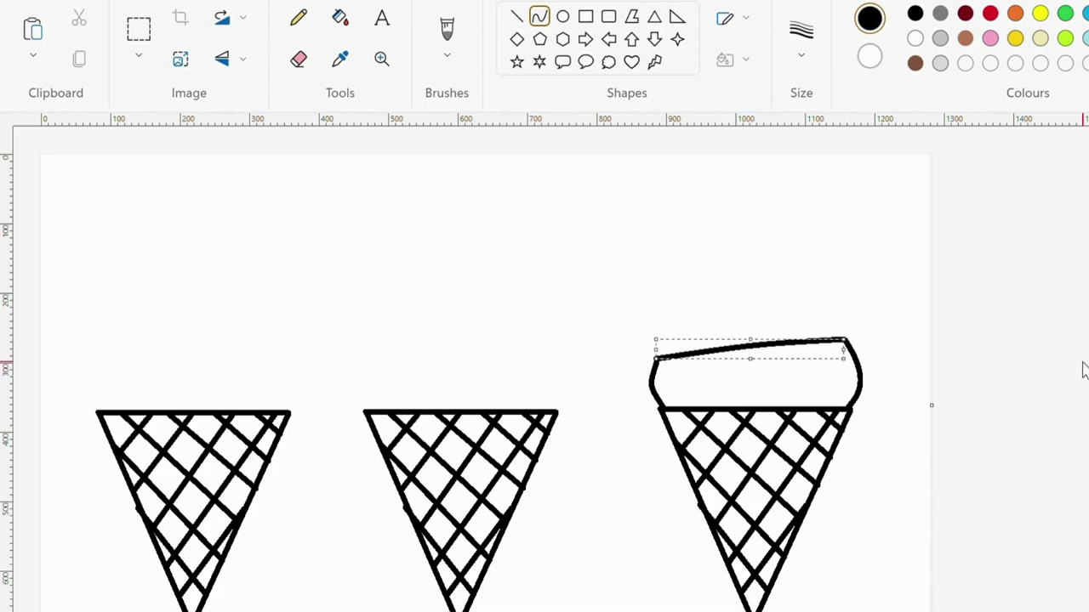
click(1085, 369)
Step: Add a second, narrower soft-serve layer above the first with curved sides and a top edge rising to the right
mouse_move(669, 366)
mouse_down()
mouse_move(670, 324)
mouse_move(657, 363)
mouse_up()
drag(663, 323, 658, 334)
click(1029, 331)
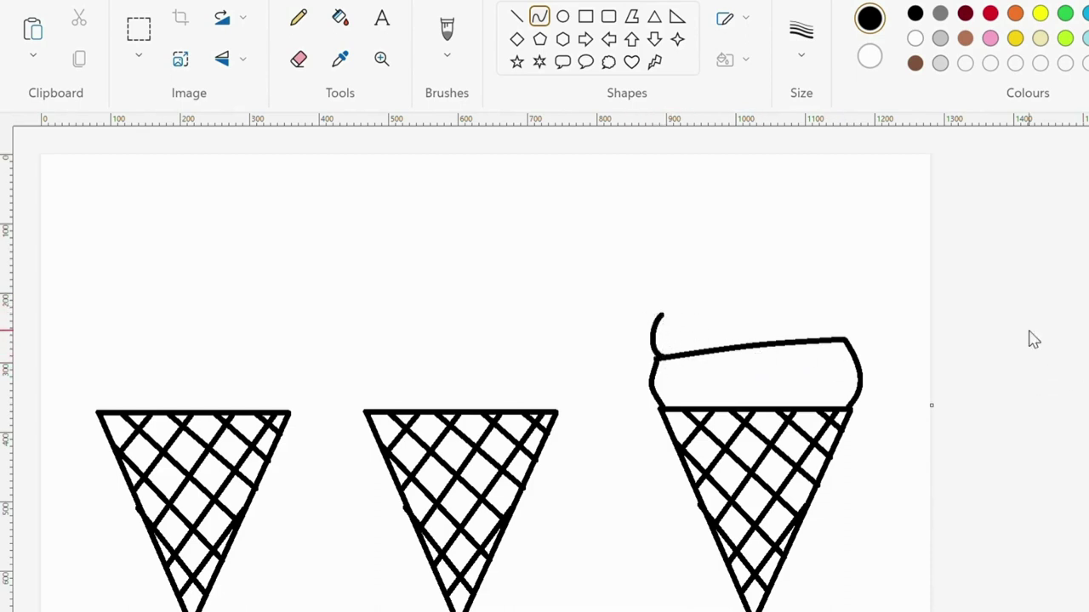
drag(821, 275, 848, 339)
mouse_move(848, 299)
mouse_down()
mouse_move(863, 318)
mouse_move(859, 338)
mouse_up()
drag(855, 294, 860, 333)
click(1045, 357)
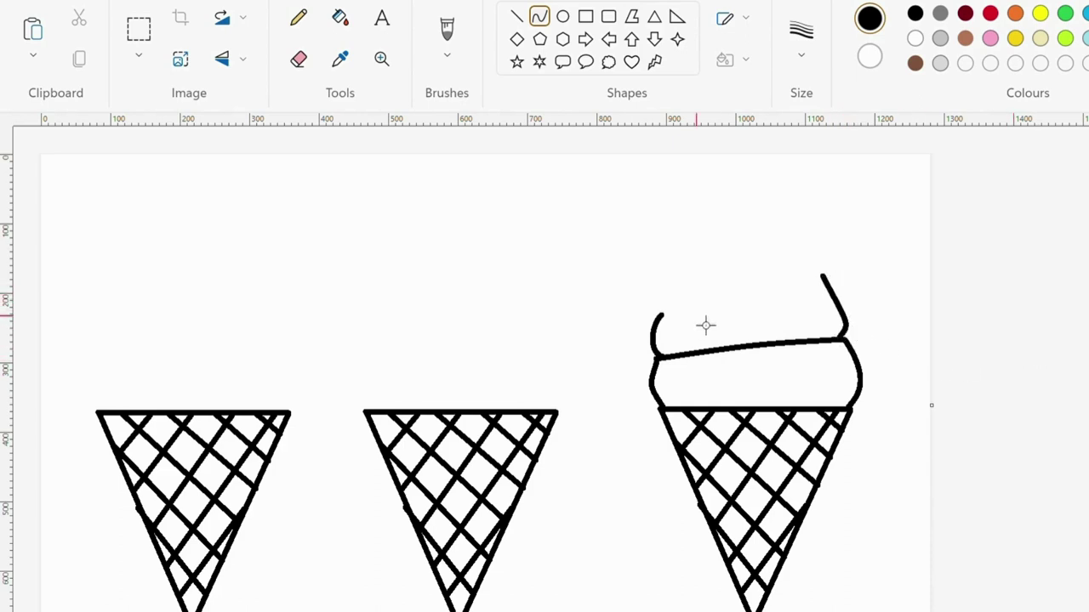
drag(662, 314, 822, 275)
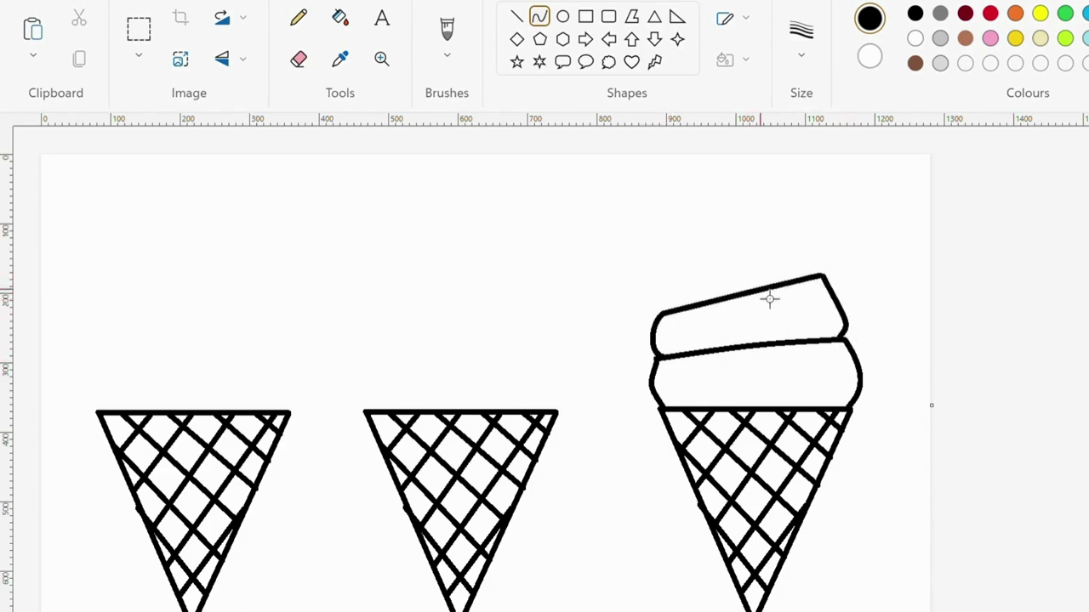
drag(758, 290, 816, 274)
Step: Draw the top soft-serve swirl on the right cone with curved sides meeting in a pointed peak
drag(671, 308, 698, 258)
drag(672, 302, 661, 274)
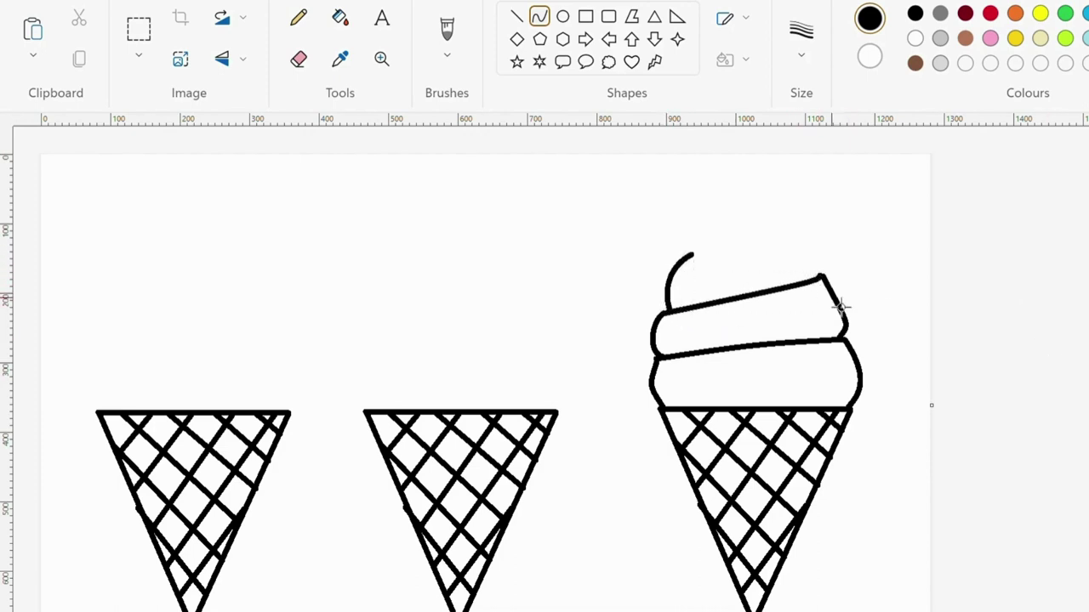
mouse_move(820, 277)
mouse_down()
mouse_move(822, 253)
mouse_move(792, 241)
mouse_move(834, 270)
mouse_move(826, 249)
mouse_move(750, 199)
mouse_move(763, 234)
mouse_move(736, 223)
mouse_move(701, 263)
mouse_up()
click(916, 259)
mouse_move(722, 239)
mouse_down()
mouse_move(734, 245)
mouse_move(745, 231)
mouse_up()
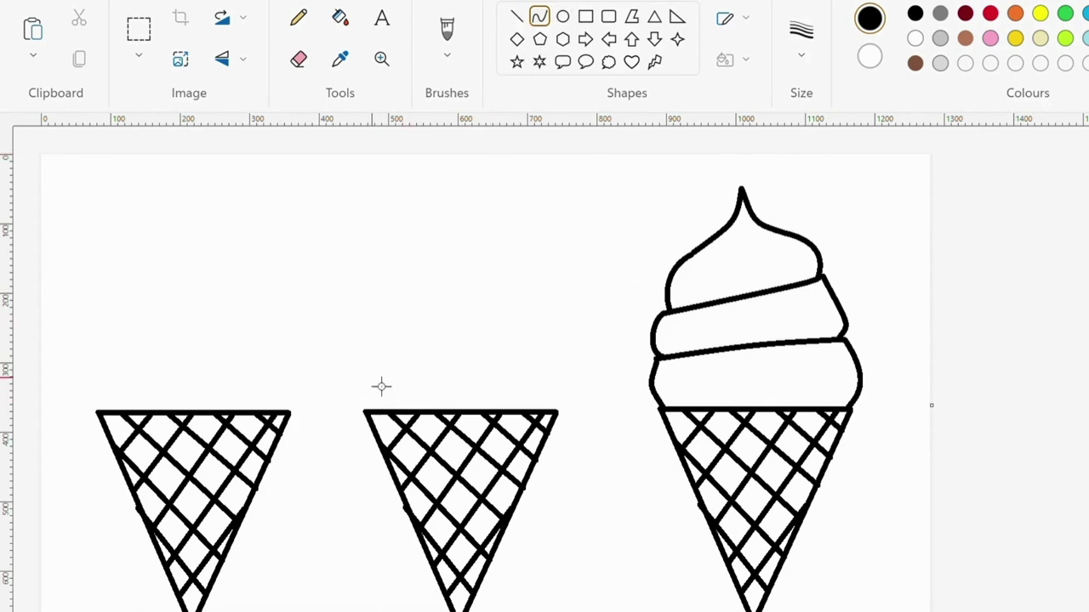
Step: Draw a domed ice cream scoop on the middle cone with a rounded bulge at each lower side
drag(381, 387, 558, 385)
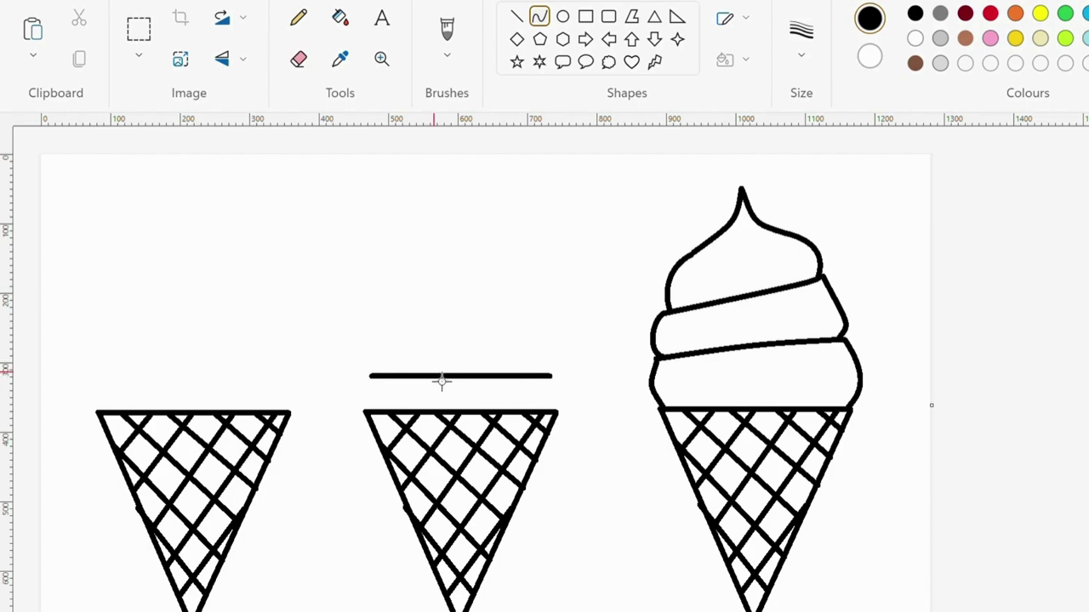
drag(441, 381, 426, 246)
drag(498, 271, 555, 304)
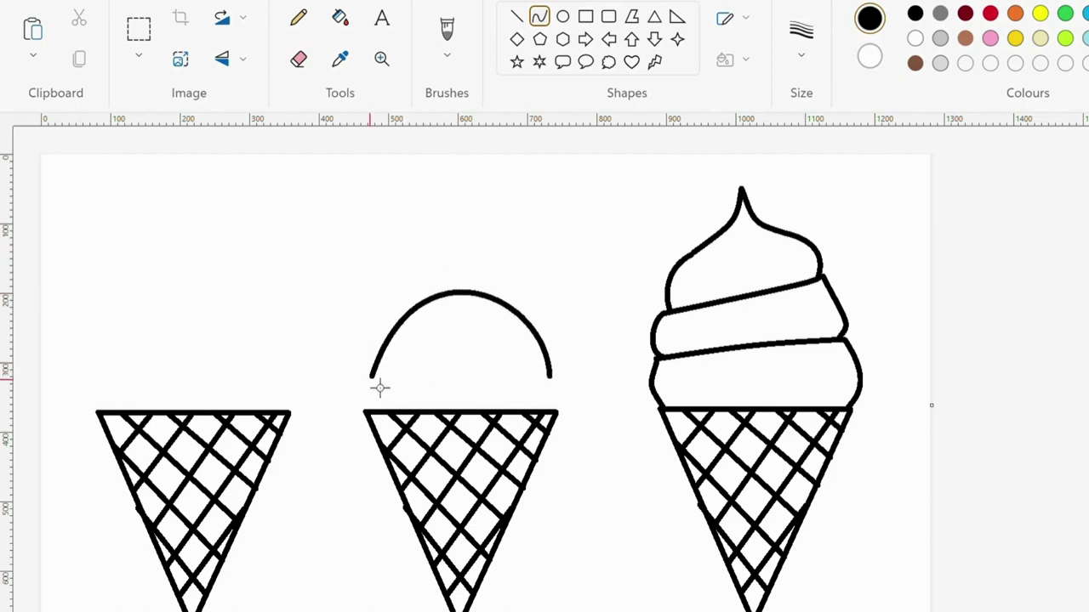
mouse_move(381, 387)
mouse_down()
mouse_move(369, 424)
mouse_move(355, 386)
mouse_up()
drag(355, 386, 346, 419)
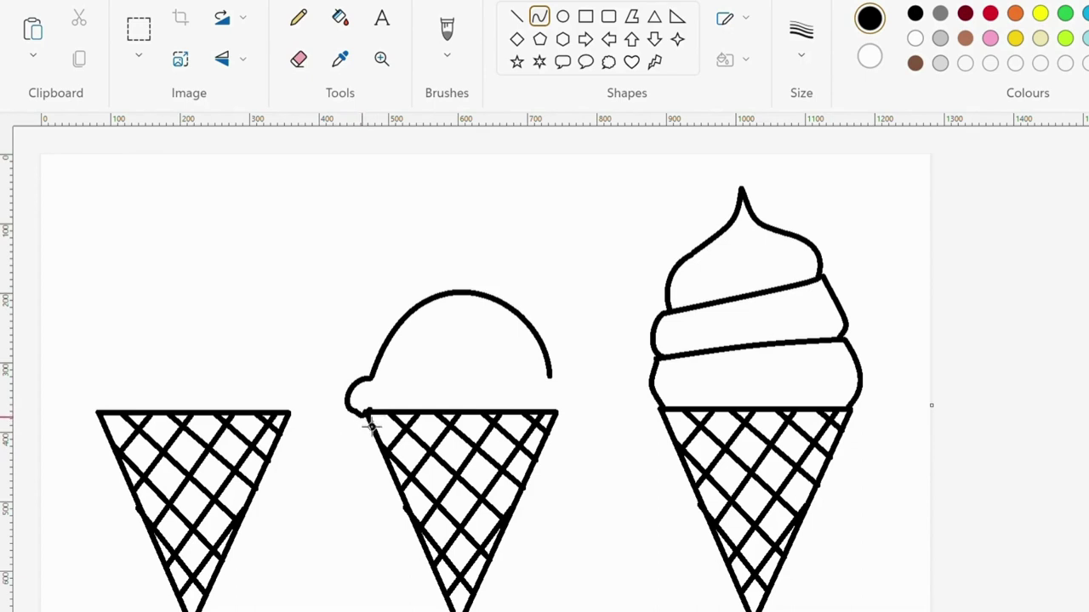
mouse_move(559, 388)
mouse_down()
mouse_move(573, 421)
mouse_move(587, 391)
mouse_move(586, 420)
mouse_up()
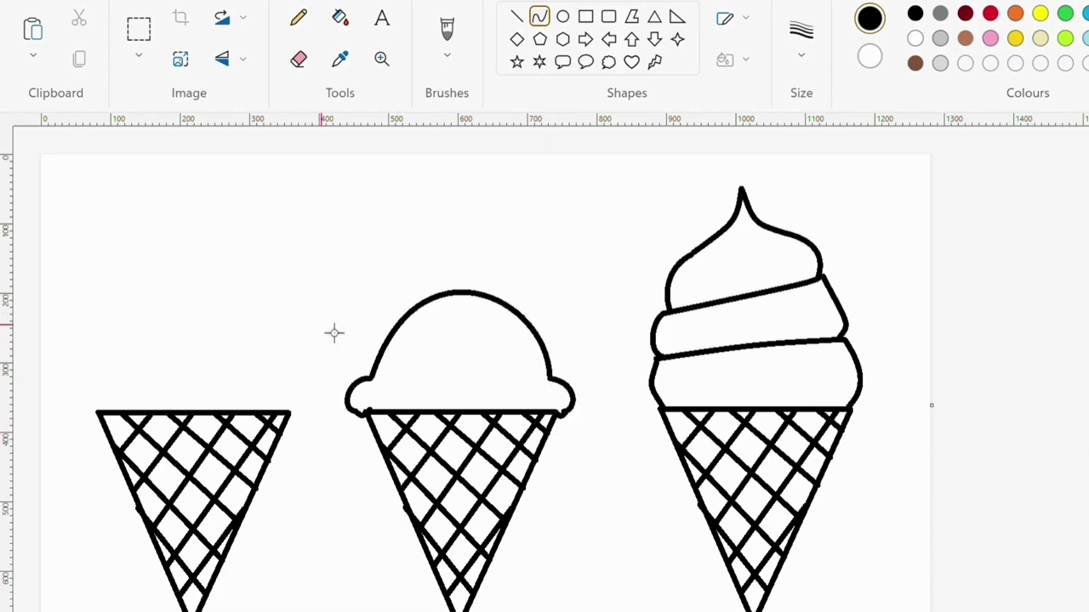
Step: Draw a small rounded scoop with the Curve tool on the left half of the left cone's rim
click(562, 16)
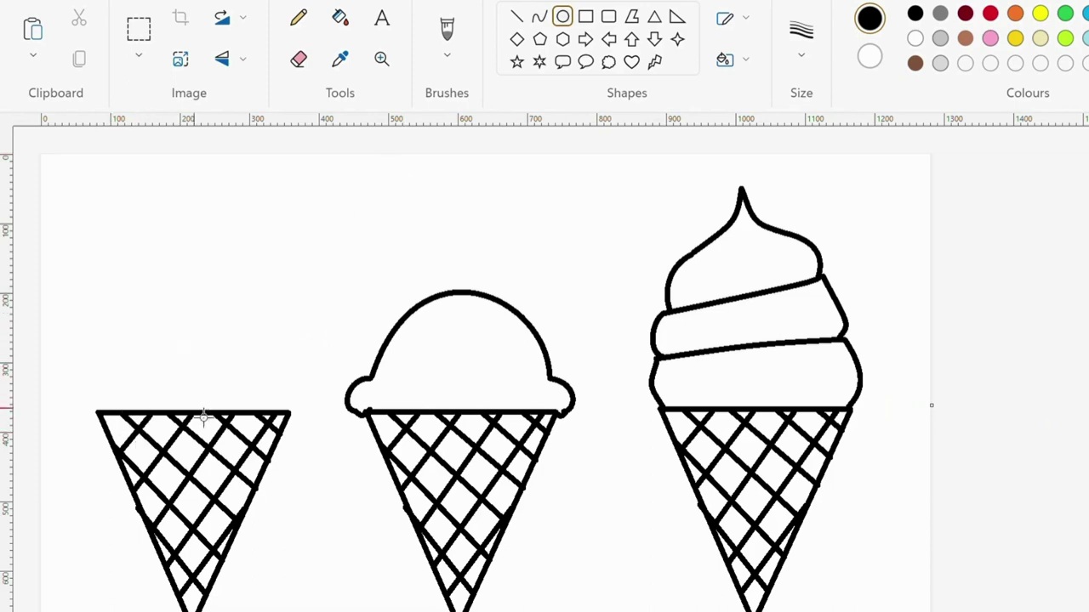
click(539, 16)
drag(117, 421, 197, 421)
mouse_move(111, 388)
mouse_down()
mouse_move(102, 329)
mouse_move(109, 409)
mouse_move(111, 333)
mouse_move(209, 340)
mouse_move(292, 420)
mouse_move(304, 311)
mouse_up()
drag(237, 318, 244, 316)
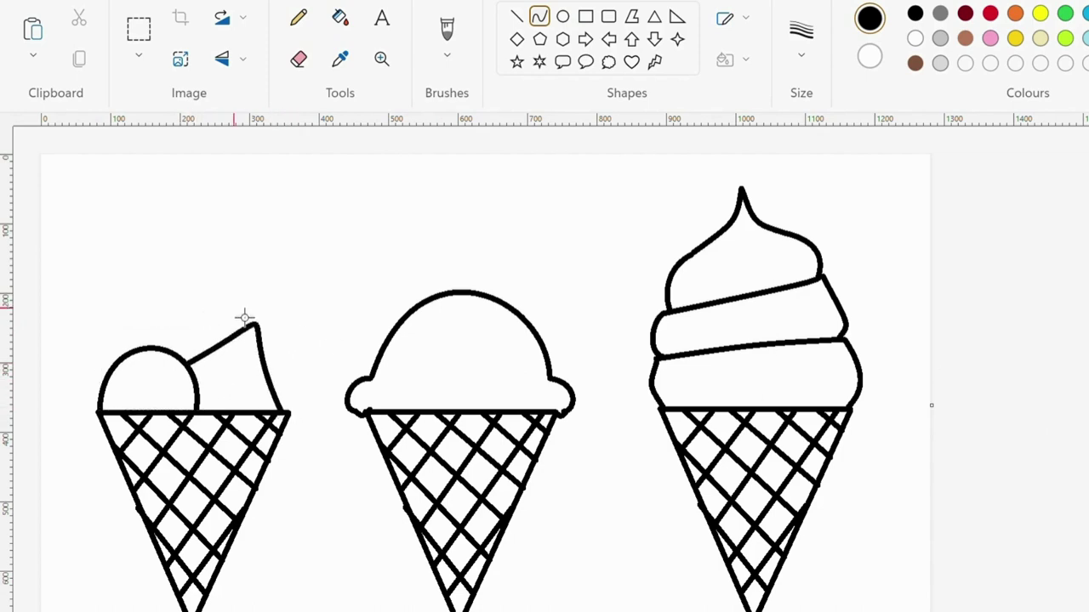
key(ctrl+z)
mouse_move(288, 398)
mouse_down()
mouse_move(199, 376)
mouse_move(227, 316)
mouse_move(287, 337)
mouse_up()
key(ctrl+z)
Step: Draw a second scoop on the right half of the left cone and a third domed scoop on top of both
drag(289, 414, 183, 358)
mouse_move(184, 357)
mouse_down()
mouse_move(287, 369)
mouse_move(244, 319)
mouse_up()
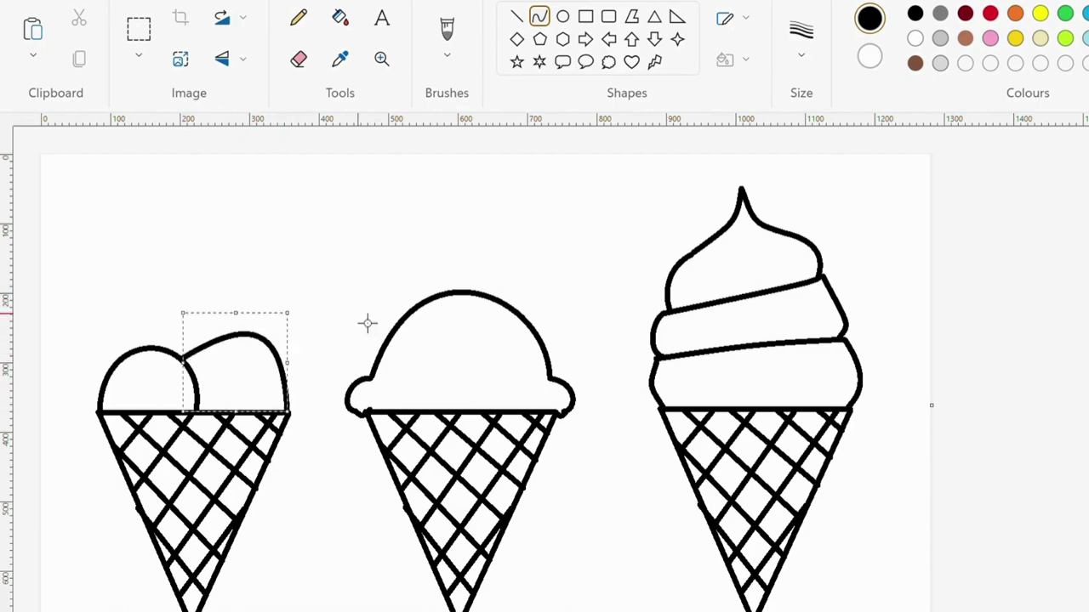
click(366, 323)
mouse_move(152, 365)
mouse_down()
mouse_move(259, 345)
mouse_move(148, 290)
mouse_move(143, 265)
mouse_up()
drag(228, 308, 251, 288)
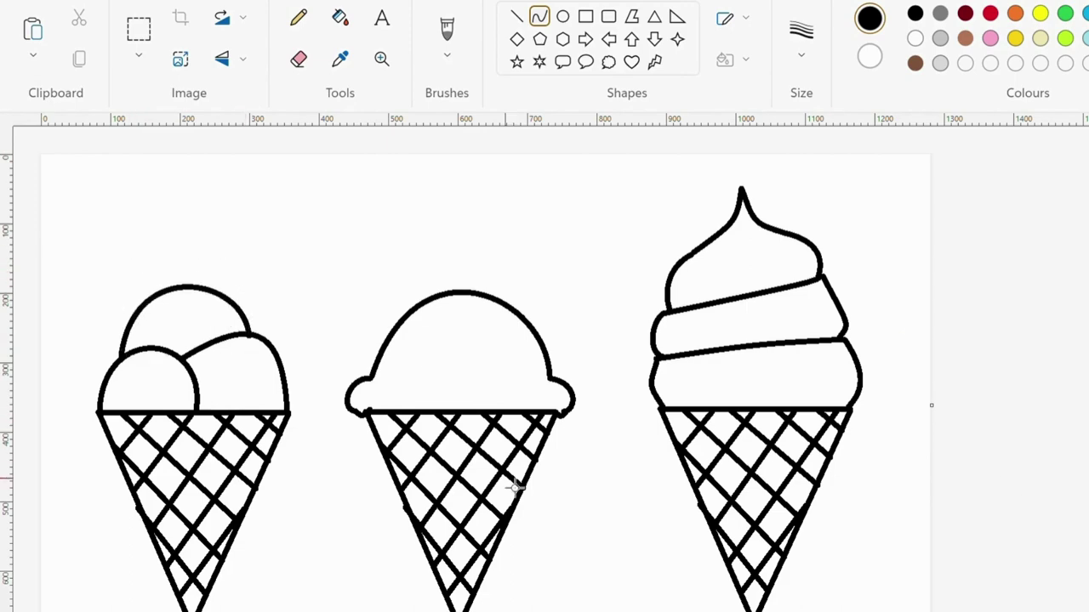
Step: Fill the right cone's soft-serve layers with pink on top, turquoise in the middle and purple at the bottom
scroll(362, 491, down, 2)
scroll(362, 501, up, 2)
click(339, 17)
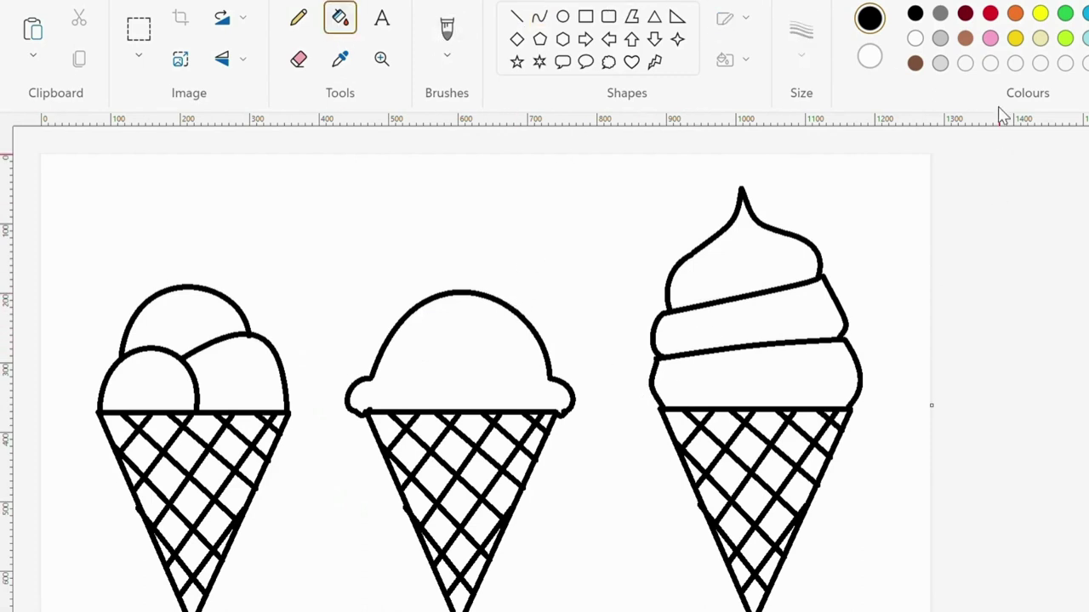
click(990, 38)
click(754, 284)
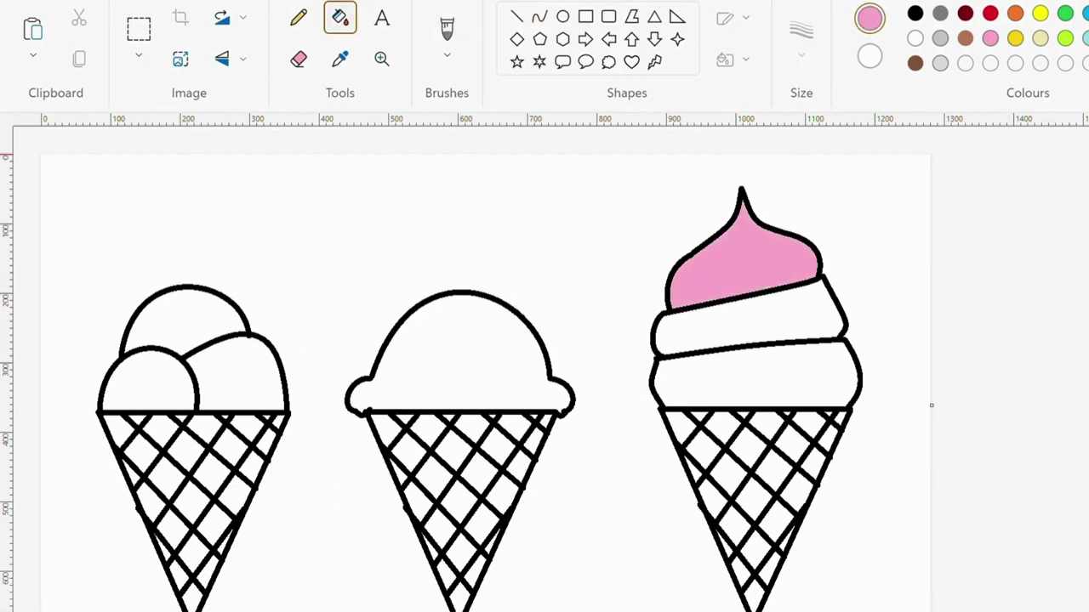
click(1088, 14)
click(780, 366)
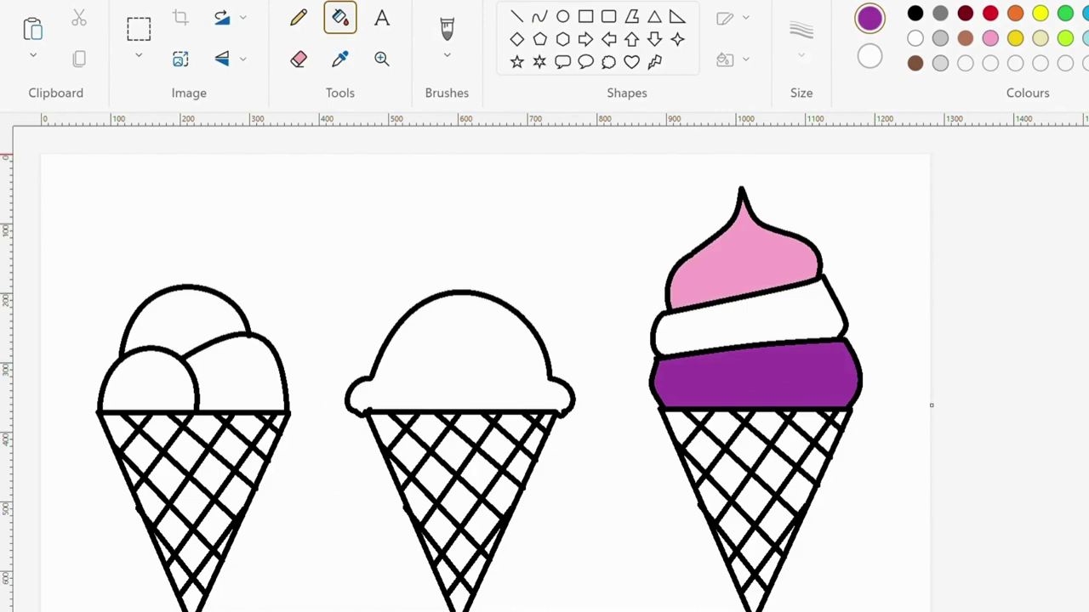
click(1088, 14)
click(749, 321)
Step: Fill every cell between the waffle lines of the right cone with the golden yellow colour
scroll(987, 146, down, 1)
click(1013, 38)
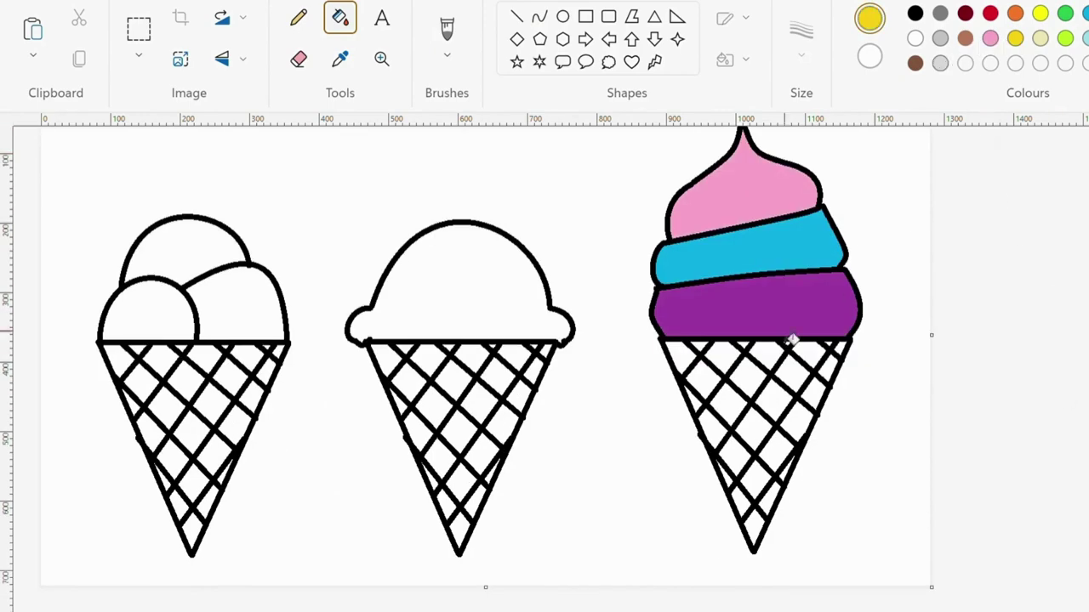
click(681, 360)
click(701, 346)
click(725, 348)
click(708, 370)
click(695, 399)
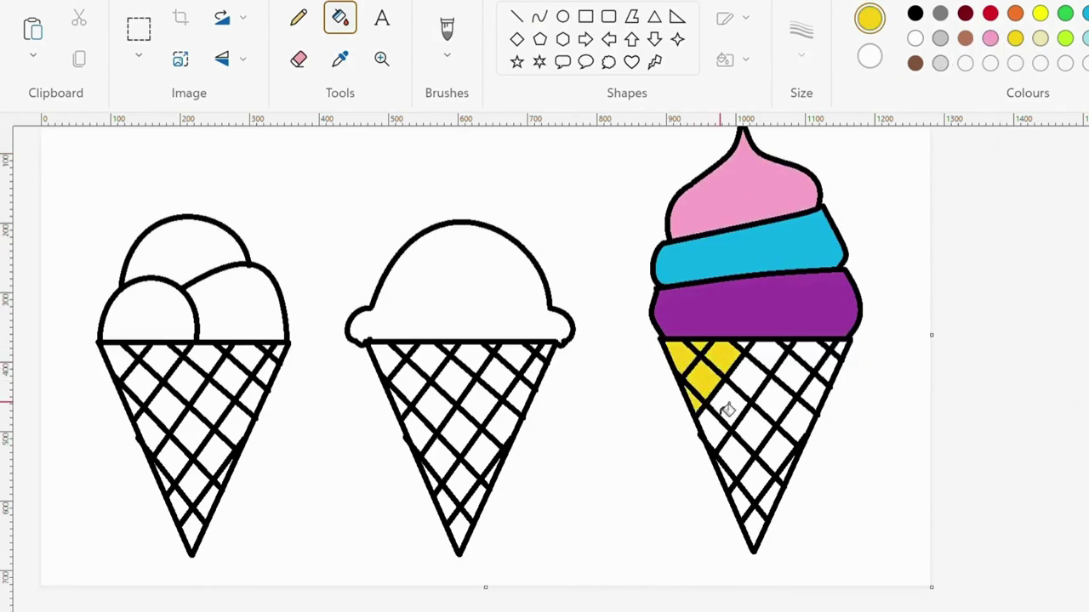
click(726, 409)
click(753, 372)
click(765, 359)
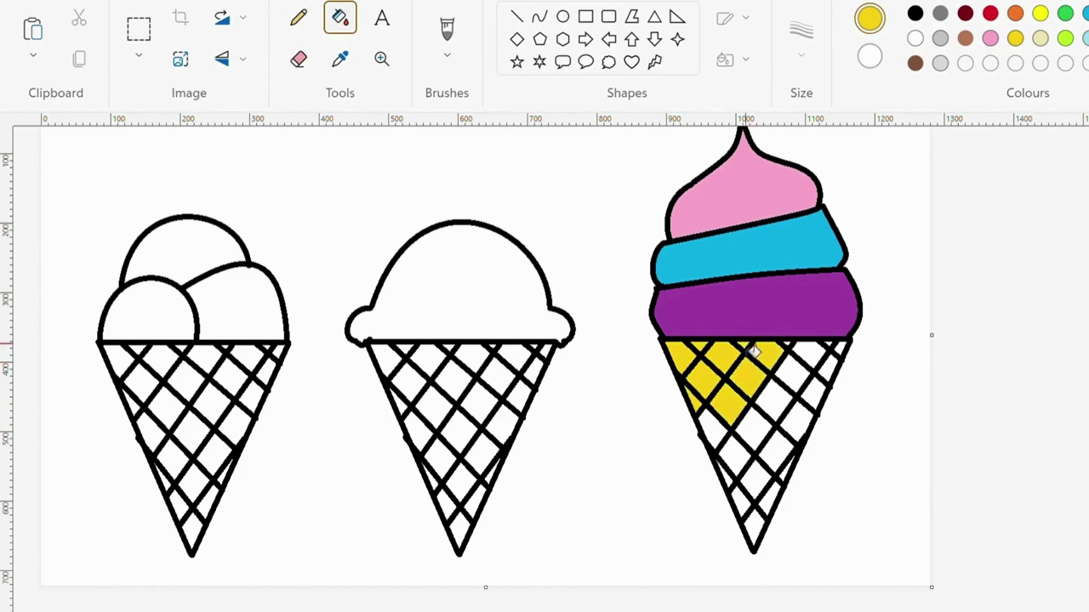
click(801, 350)
click(840, 349)
click(830, 364)
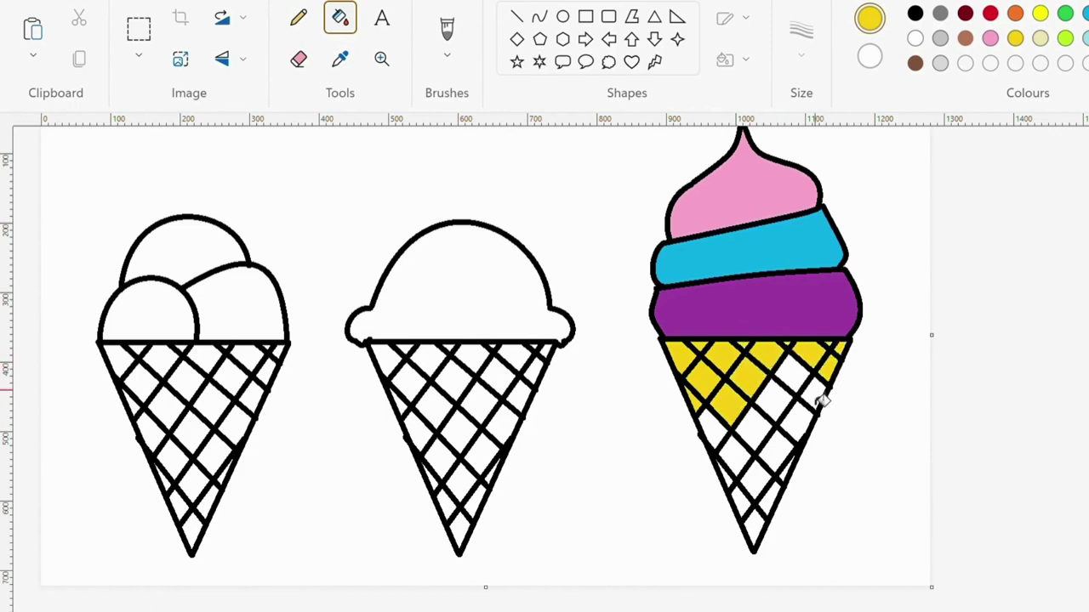
click(815, 393)
click(797, 421)
click(776, 451)
click(756, 481)
click(743, 503)
click(766, 504)
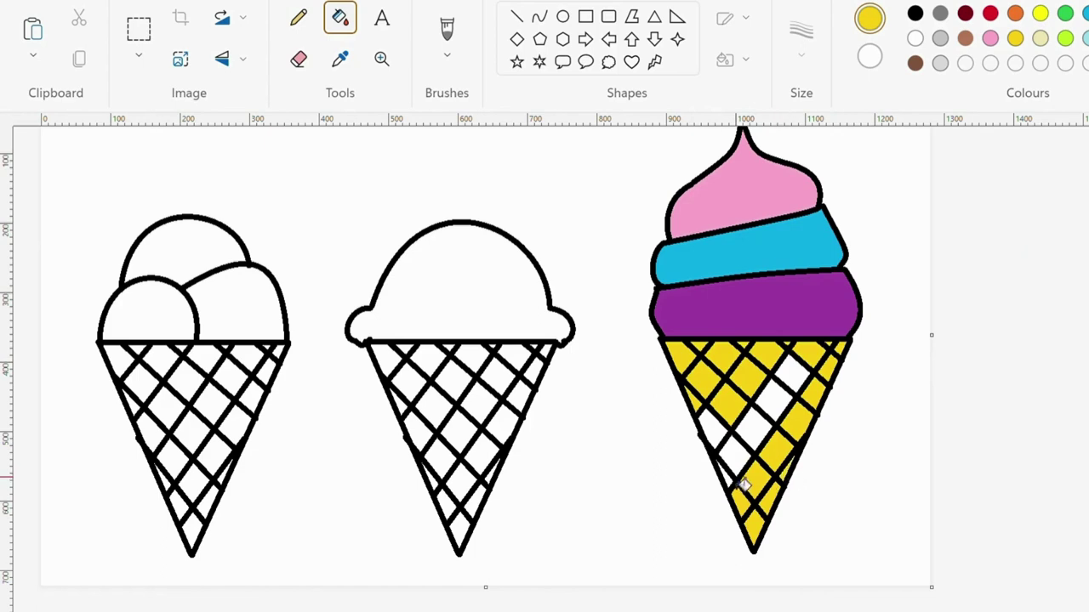
click(733, 456)
click(754, 428)
click(714, 425)
click(770, 403)
click(791, 374)
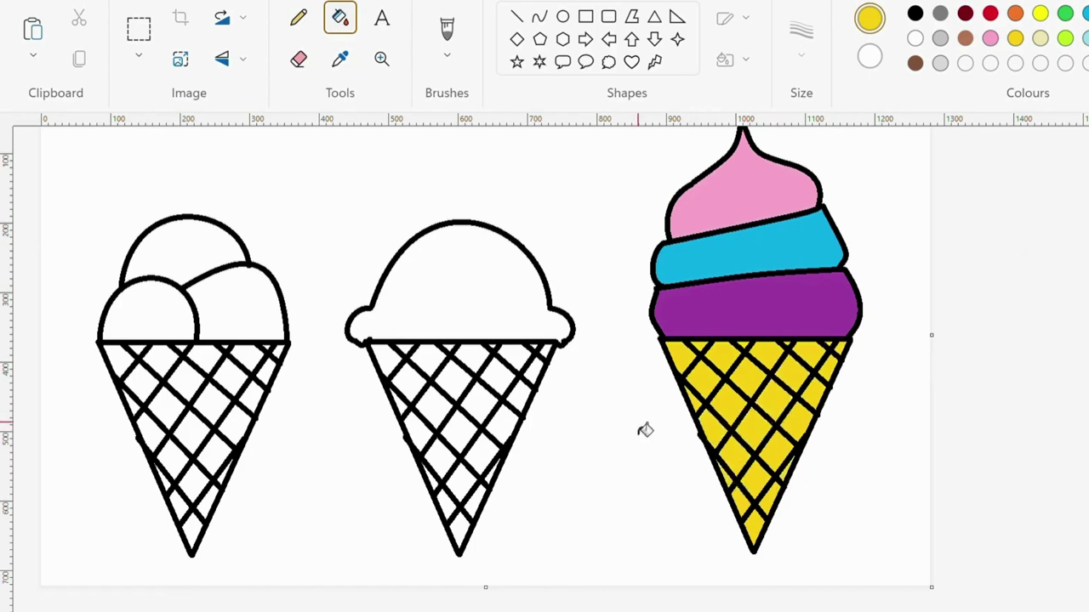
Step: Fill every cell between the waffle lines of the middle cone with the same golden yellow
click(384, 357)
click(410, 384)
click(420, 424)
click(435, 461)
click(446, 498)
click(461, 529)
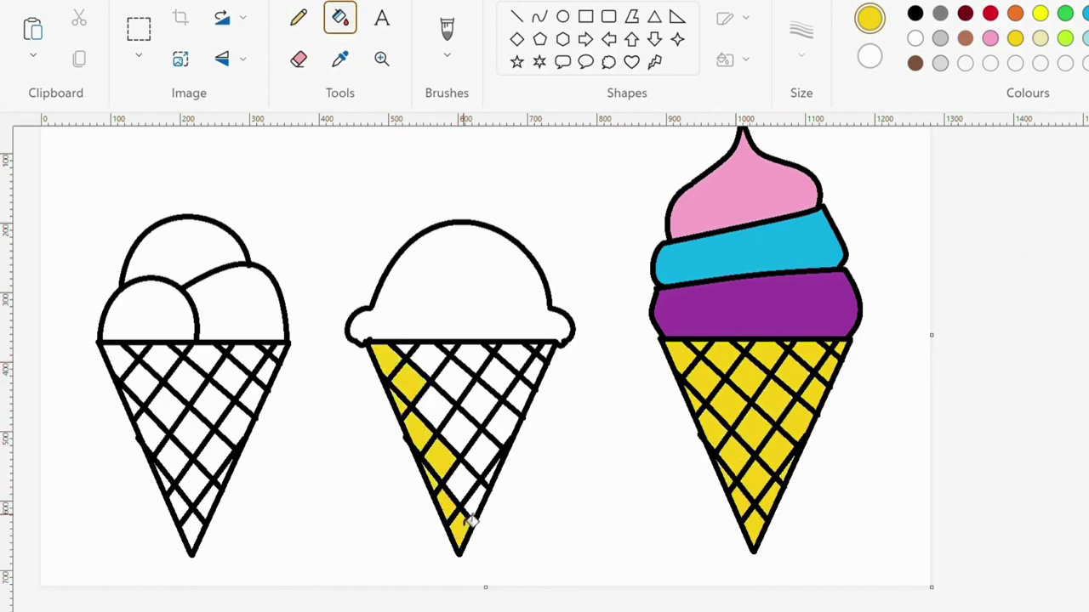
click(478, 509)
click(492, 480)
click(480, 453)
click(459, 429)
click(514, 401)
click(497, 374)
click(478, 404)
click(438, 406)
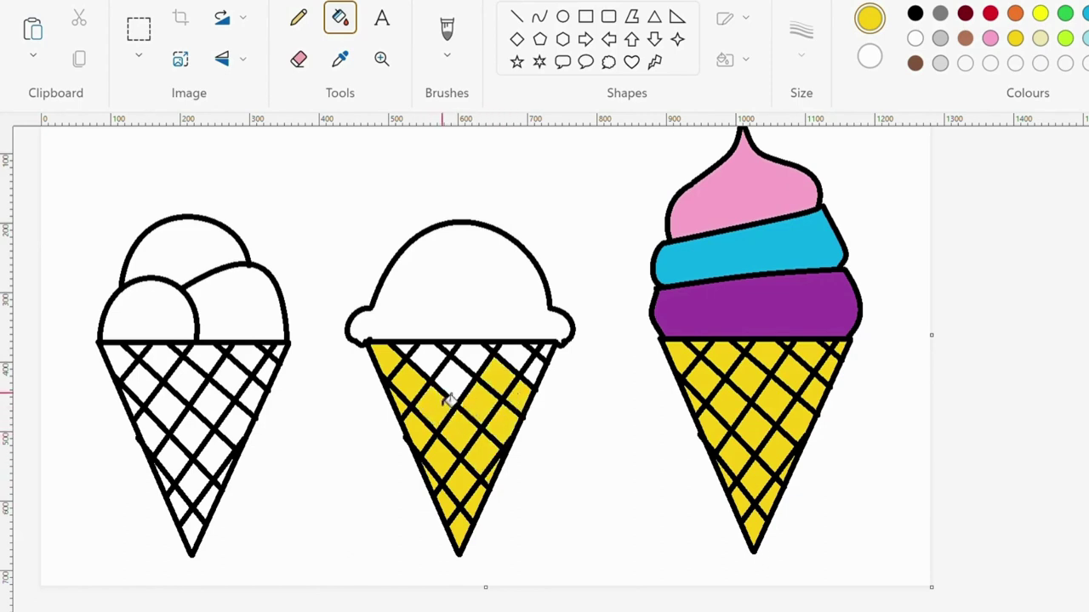
click(449, 378)
click(417, 356)
click(403, 350)
click(455, 353)
click(481, 354)
click(507, 353)
click(528, 356)
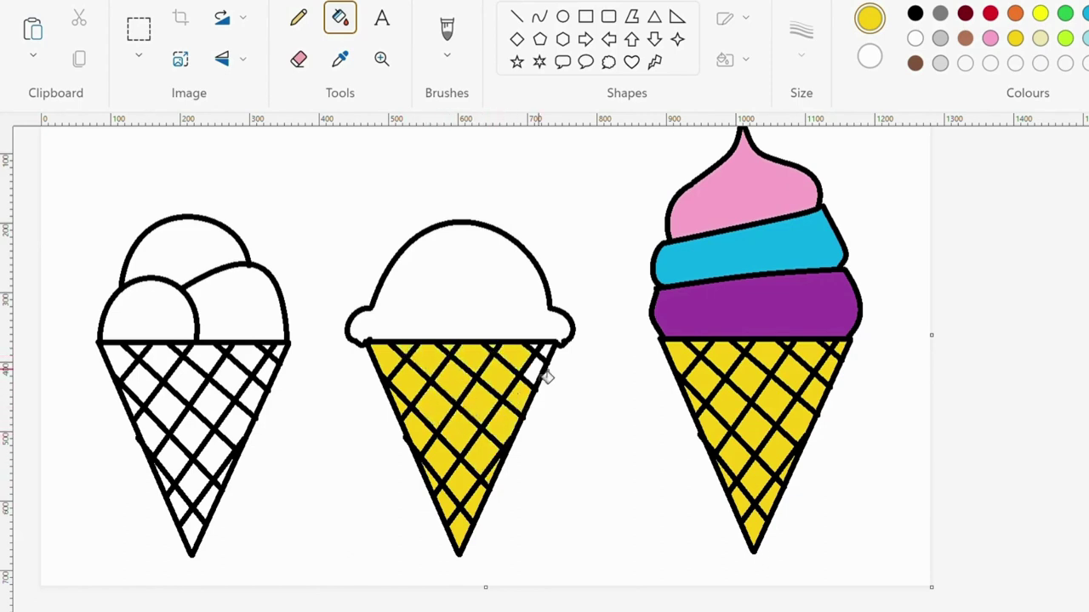
click(544, 372)
click(551, 356)
Step: Fill all waffle cells of the left cone with golden yellow, undoing any fill that recolours the black outline
click(194, 536)
click(211, 510)
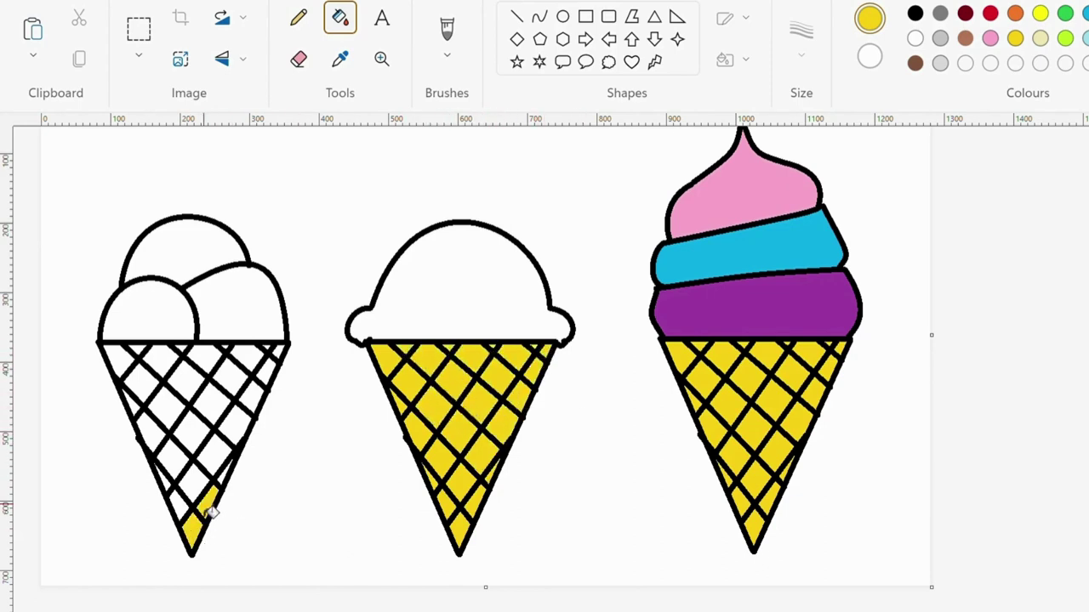
click(182, 506)
click(193, 483)
click(175, 494)
click(223, 485)
click(208, 457)
click(190, 470)
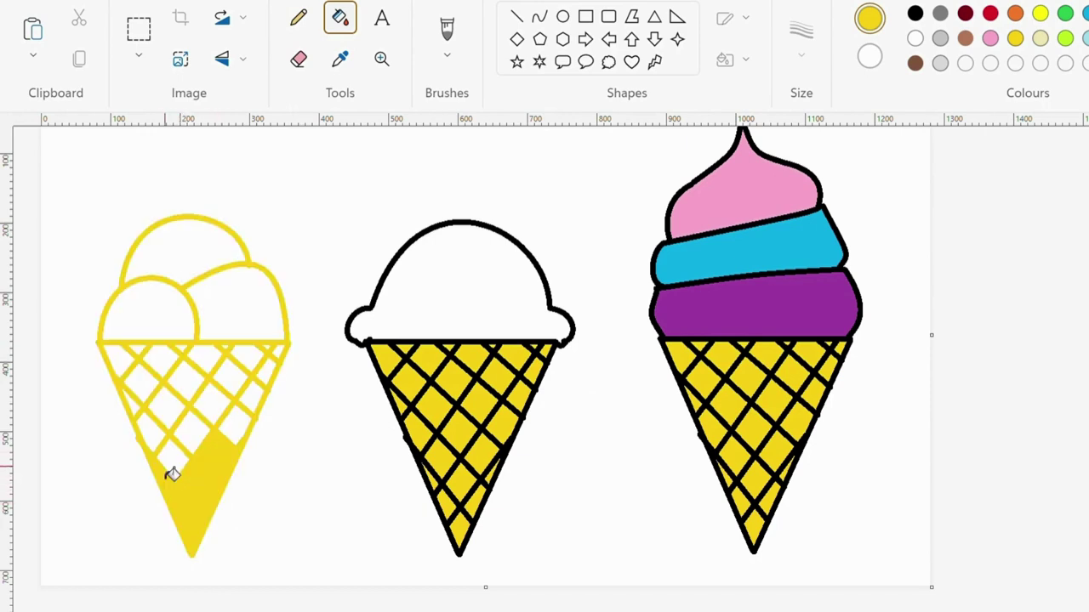
key(ctrl+z)
click(150, 440)
click(186, 438)
click(252, 439)
key(ctrl+z)
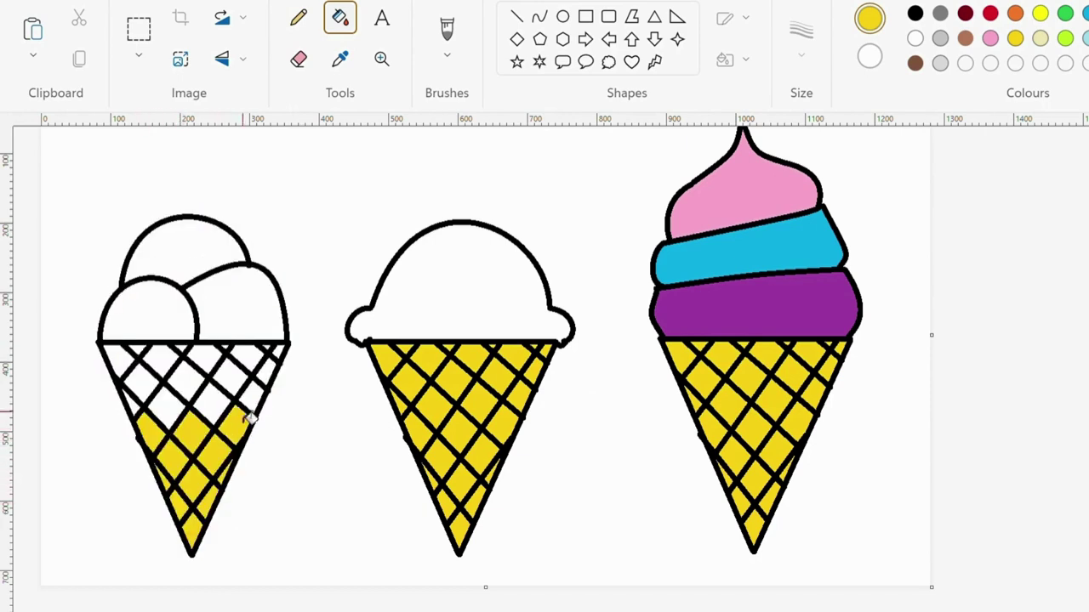
click(244, 406)
click(217, 406)
click(163, 410)
click(136, 410)
click(142, 382)
click(187, 381)
click(231, 377)
click(270, 377)
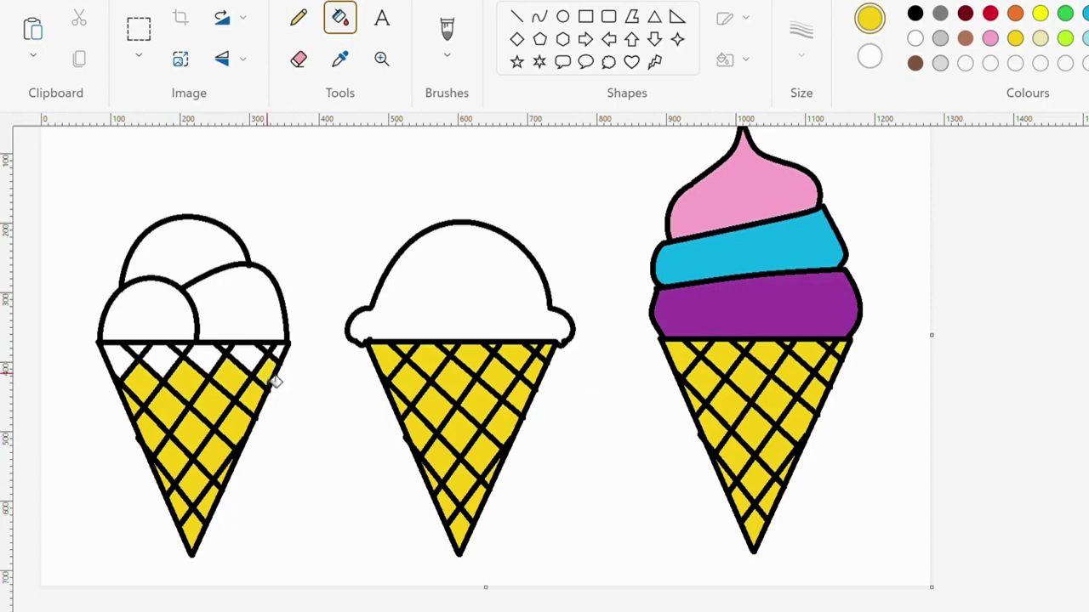
click(258, 360)
click(239, 354)
click(224, 347)
click(204, 354)
click(158, 362)
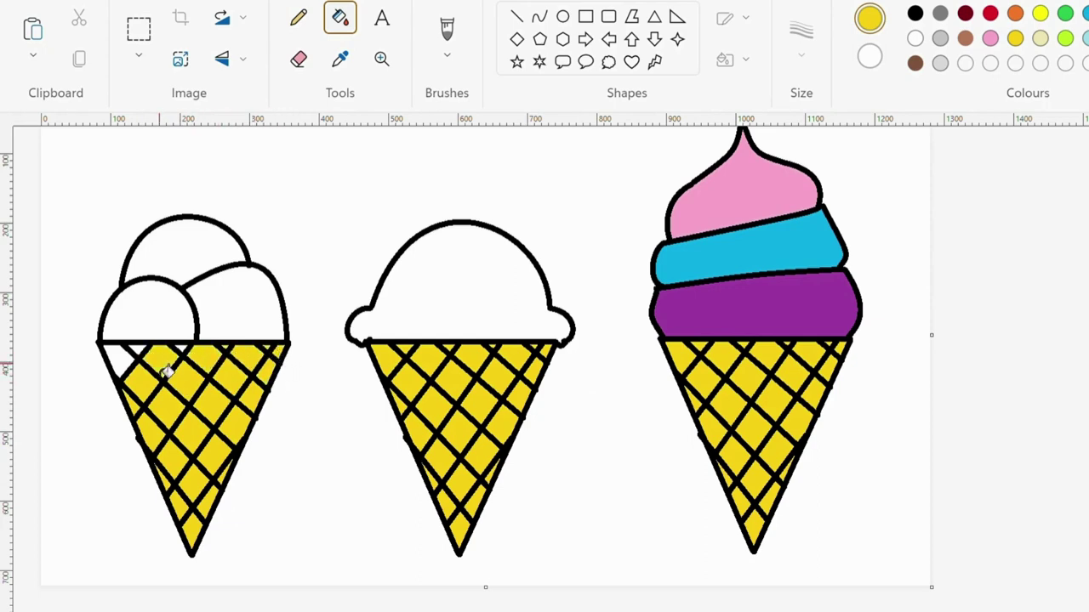
click(125, 358)
click(141, 348)
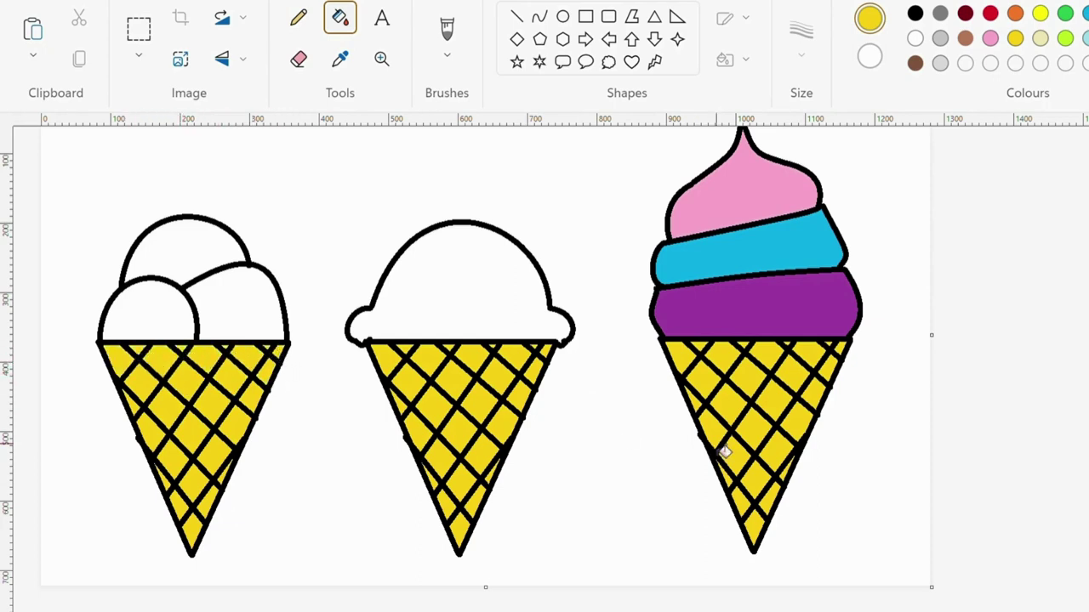
Step: Fill the middle cone's scoop pink and the left cone's scoops brown at lower left, lavender at lower right and purple on top
click(990, 38)
click(407, 322)
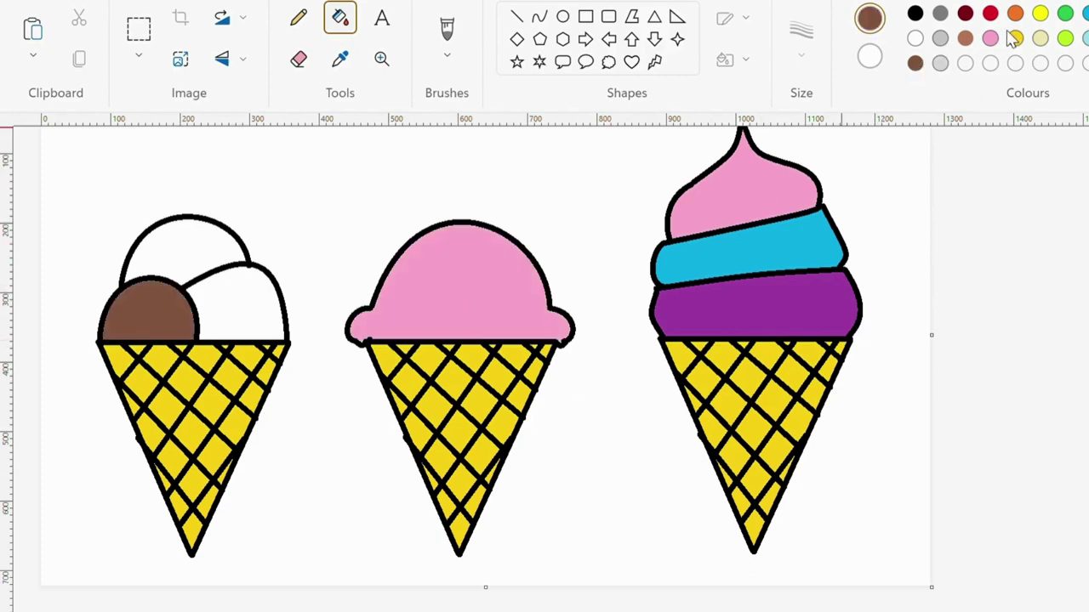
click(1039, 14)
click(243, 321)
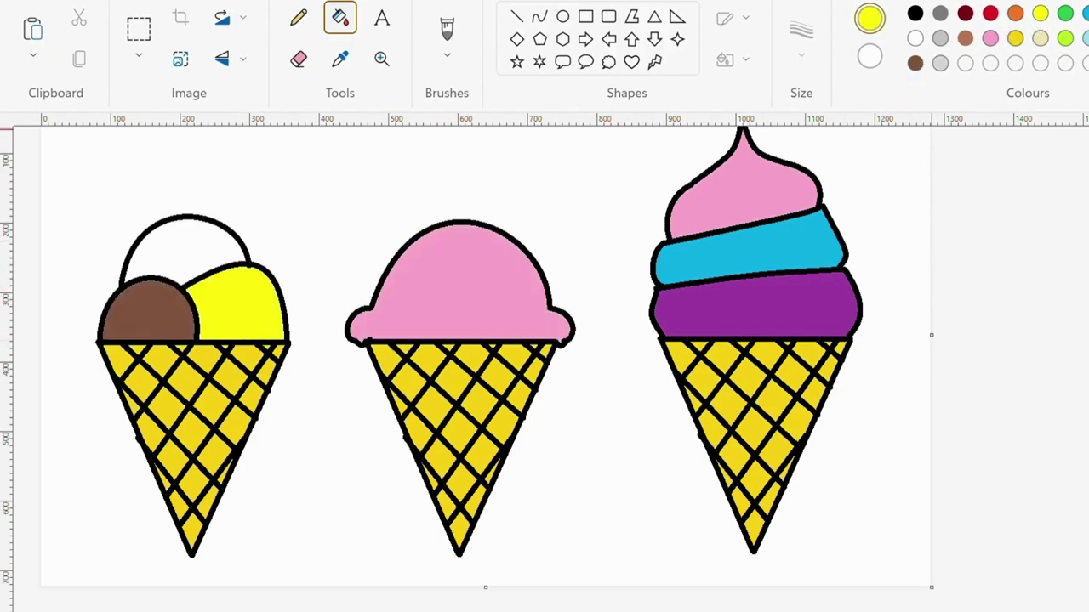
click(276, 308)
click(182, 271)
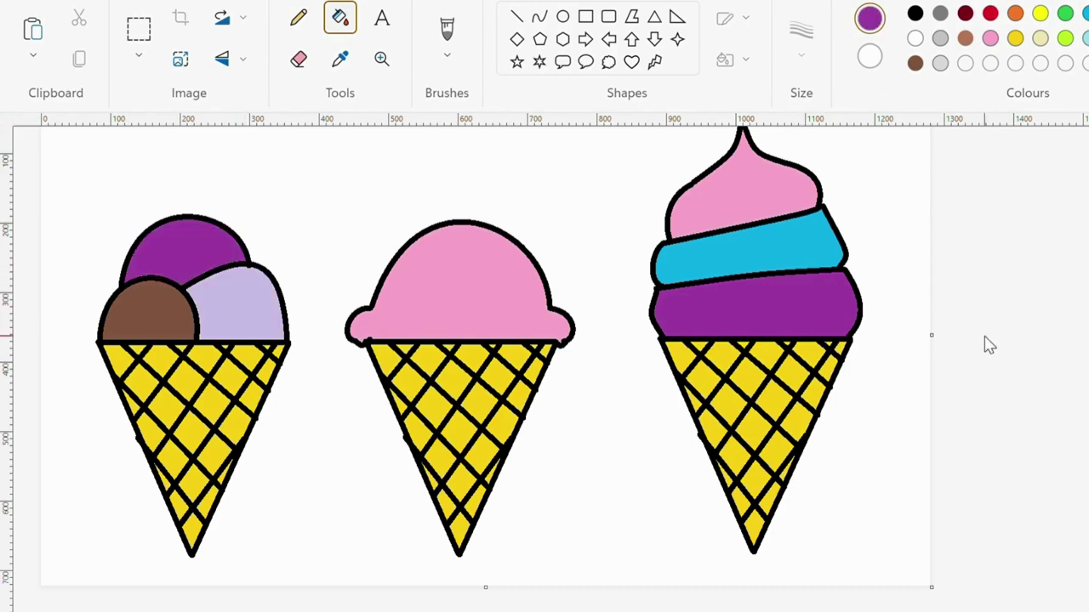
scroll(961, 420, up, 2)
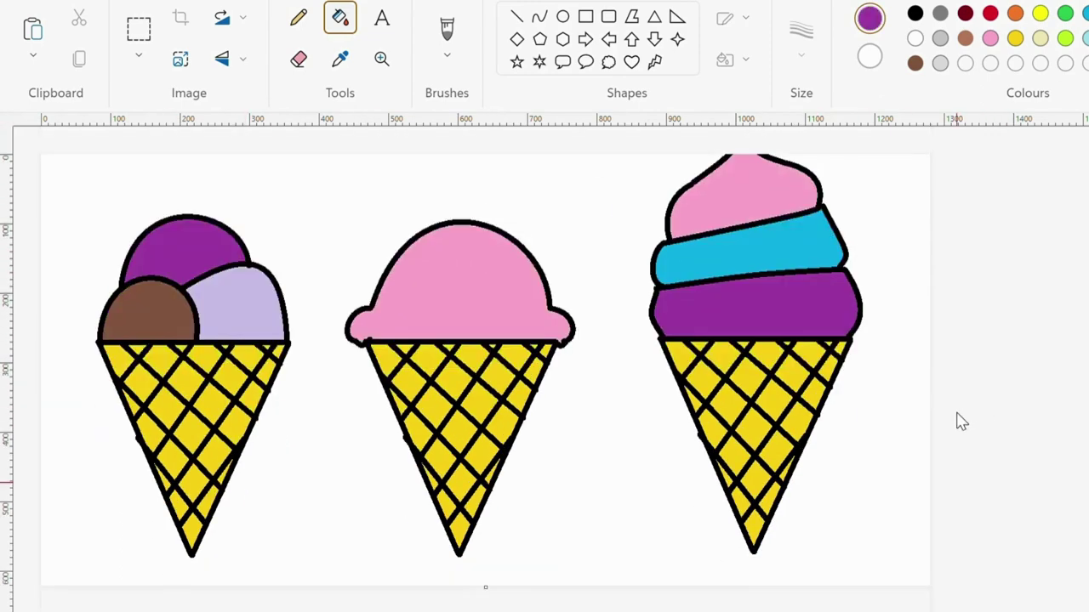
scroll(432, 378, down, 1)
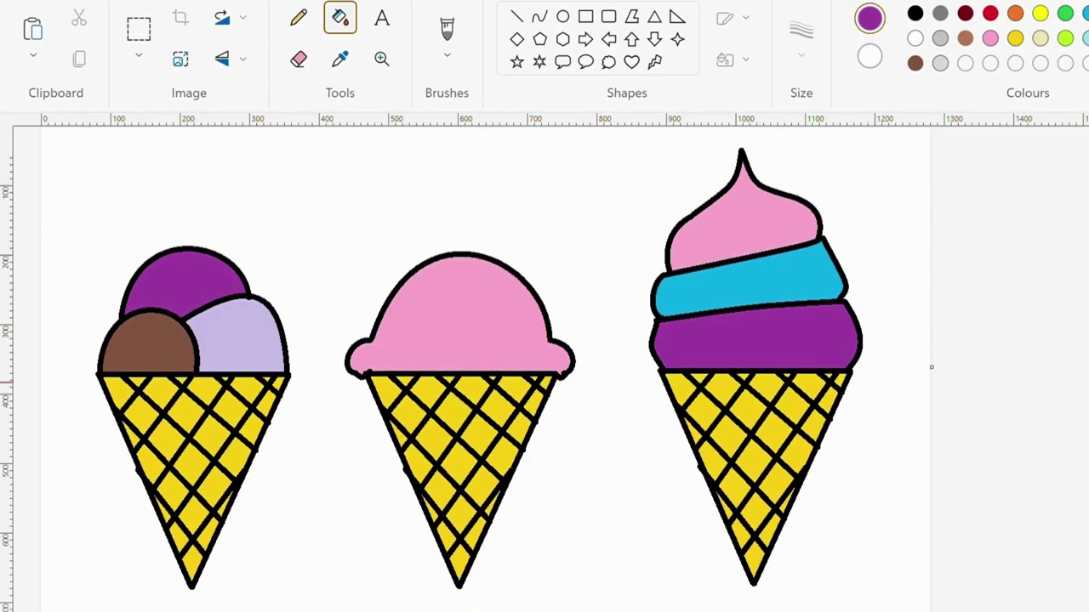